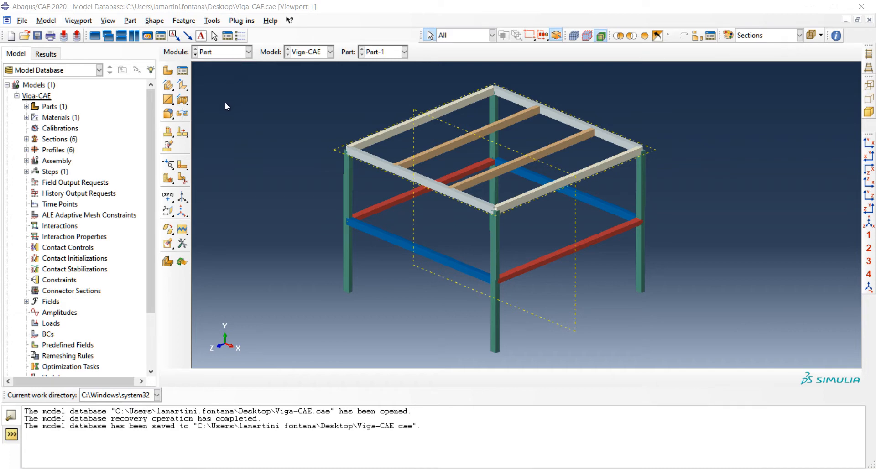
Switch to the Assembly module and create a dependent instance of Part-1
click(230, 54)
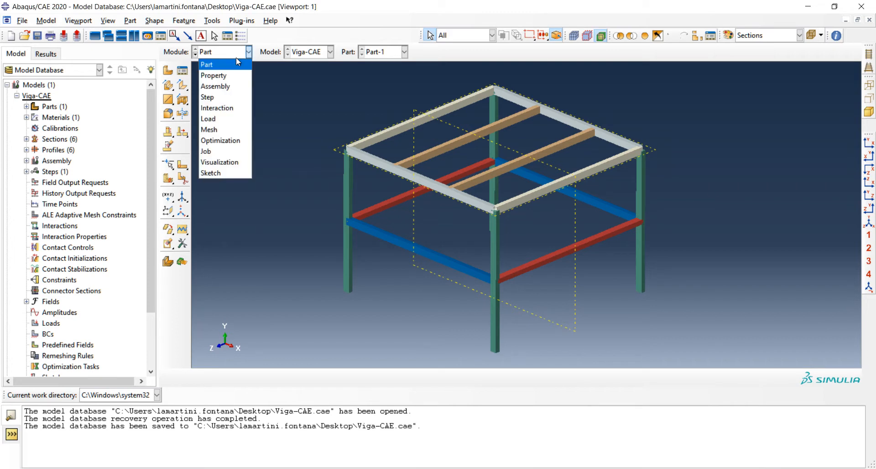
click(241, 86)
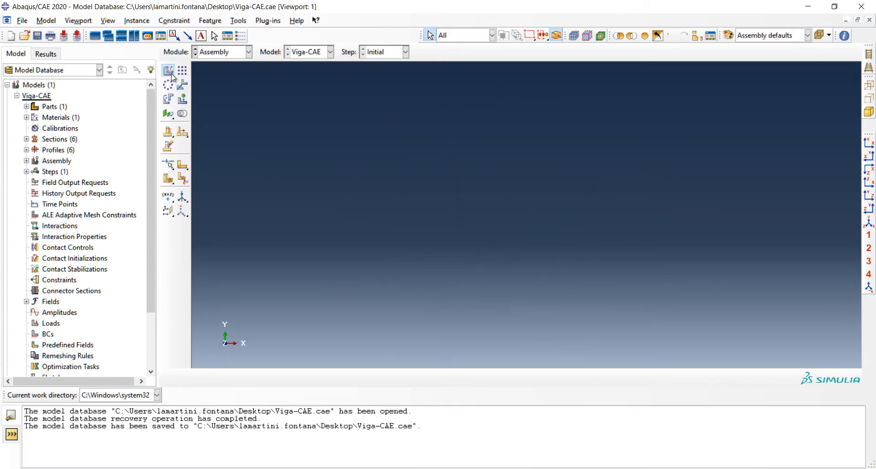
click(168, 70)
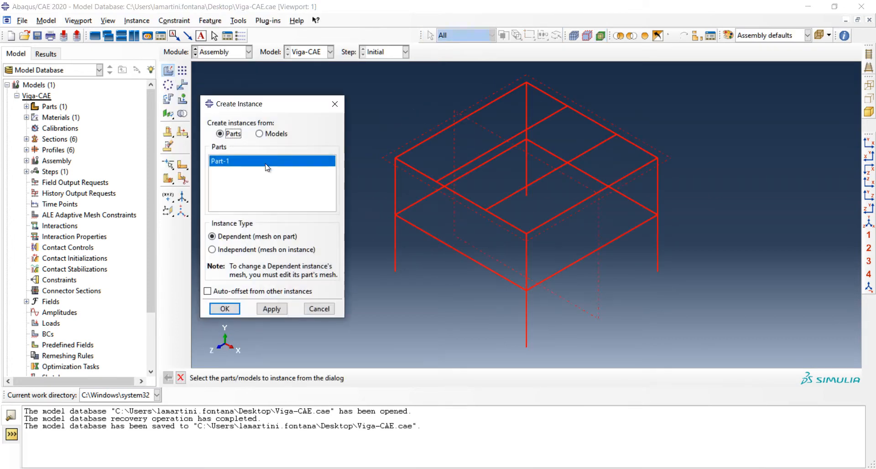
click(225, 309)
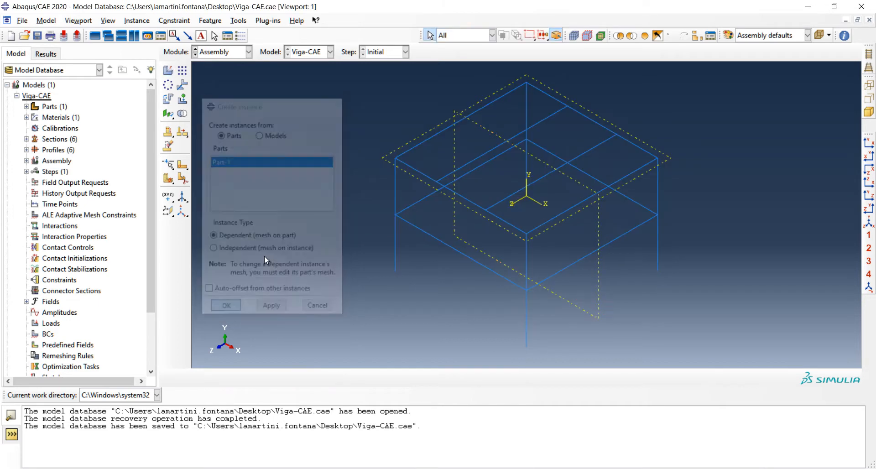
In the Step module, create a Static, General step named estática after Initial, with the description análise estática
click(225, 53)
click(220, 97)
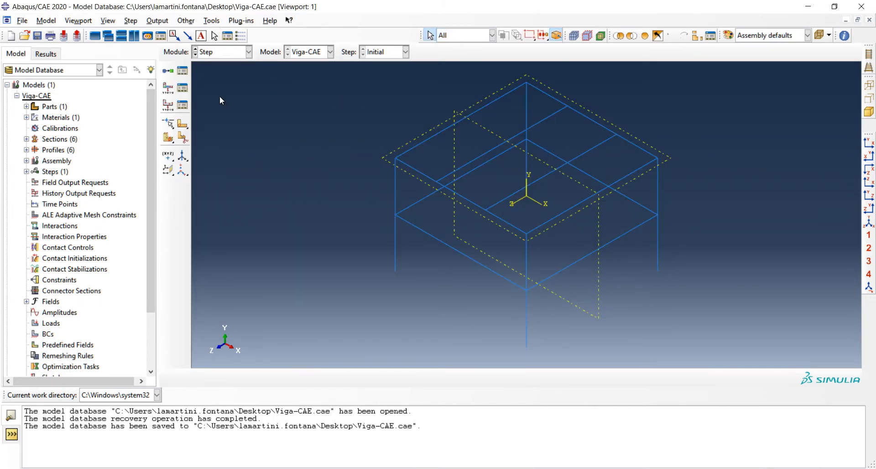
click(168, 72)
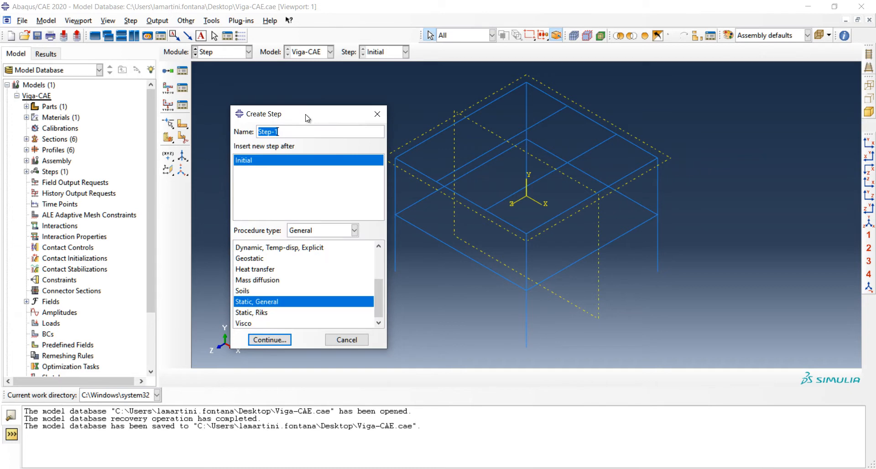
text(estática)
click(274, 340)
drag(214, 78, 453, 42)
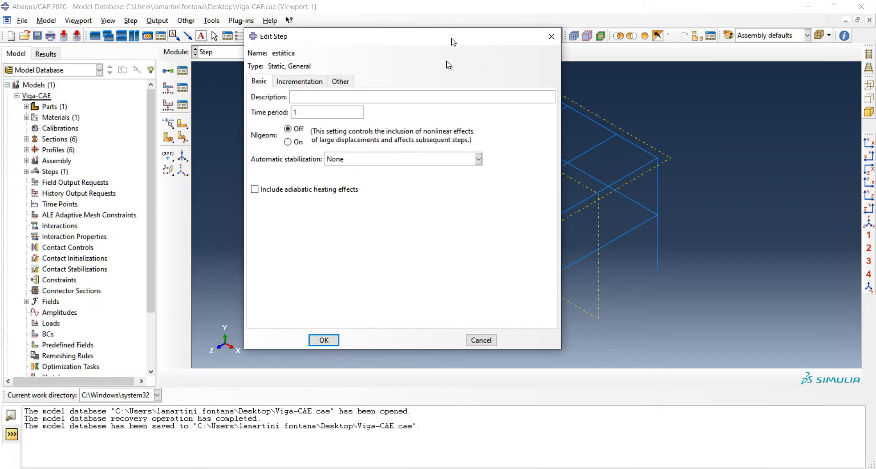
drag(368, 40, 375, 51)
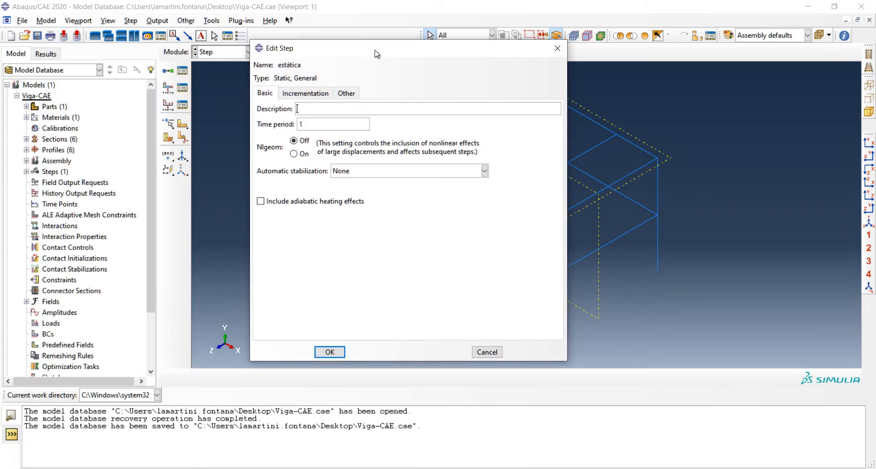
text(análise estática)
click(330, 352)
Create a linear perturbation Frequency step named frequencia after estática, requesting 30 eigenvalues
click(165, 71)
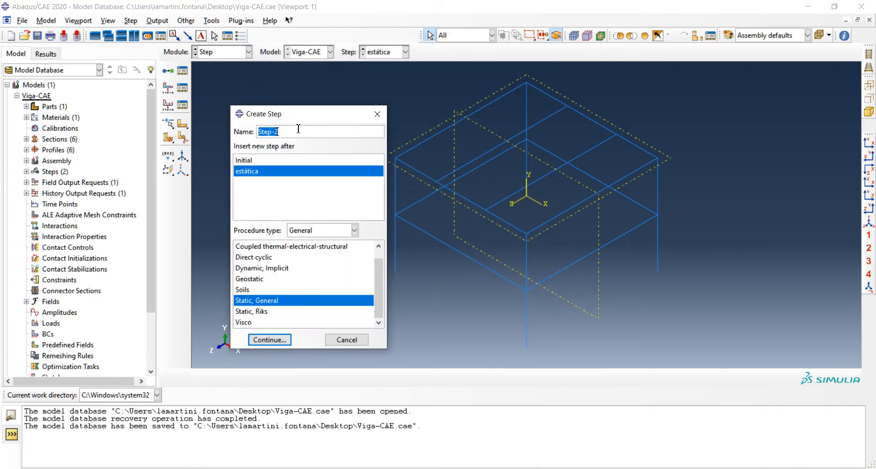
text(frequencia)
click(320, 233)
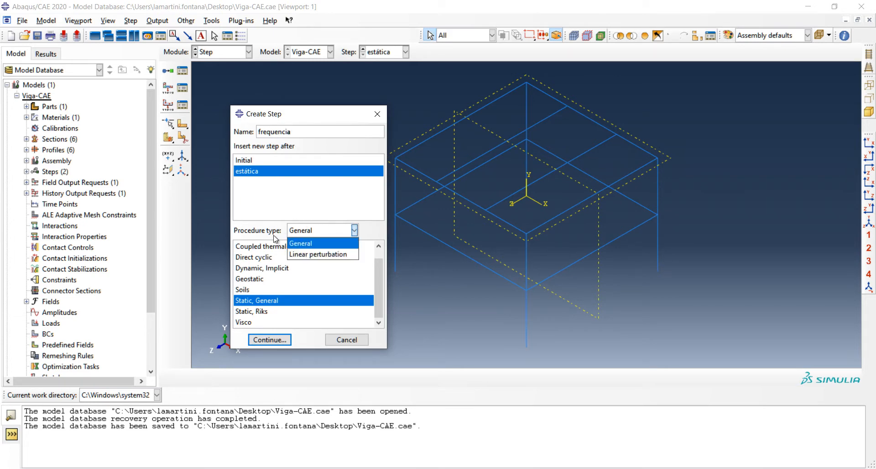
click(325, 256)
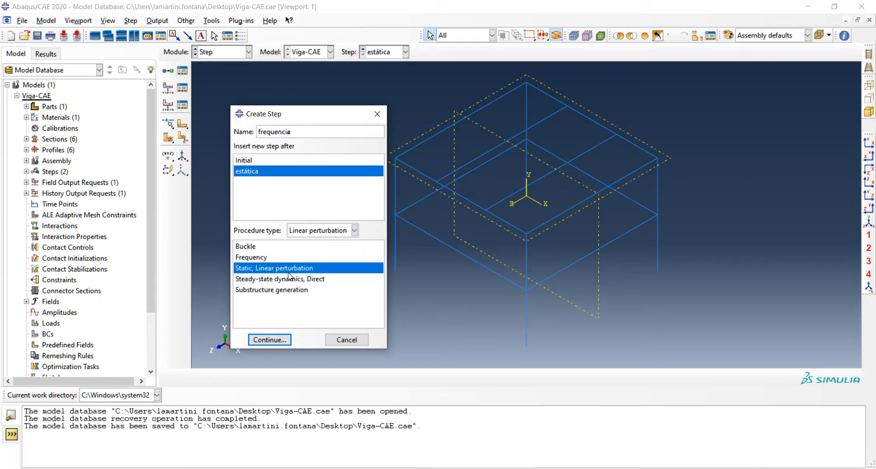
click(266, 258)
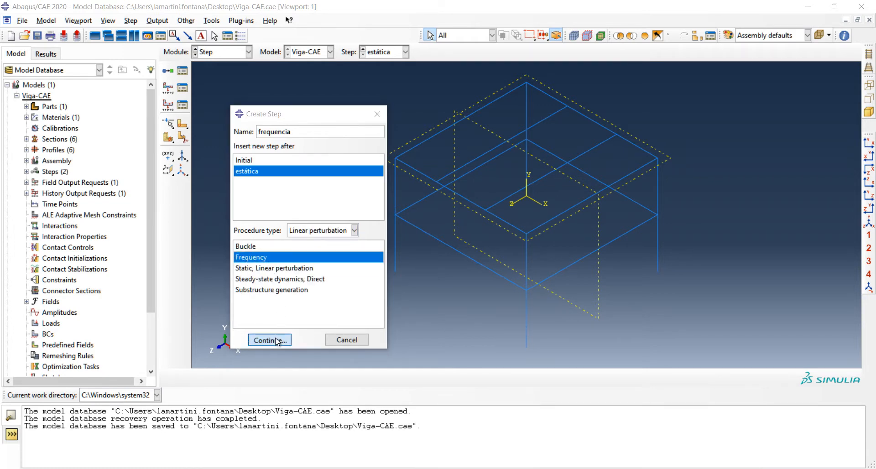
click(270, 341)
drag(349, 54, 197, 61)
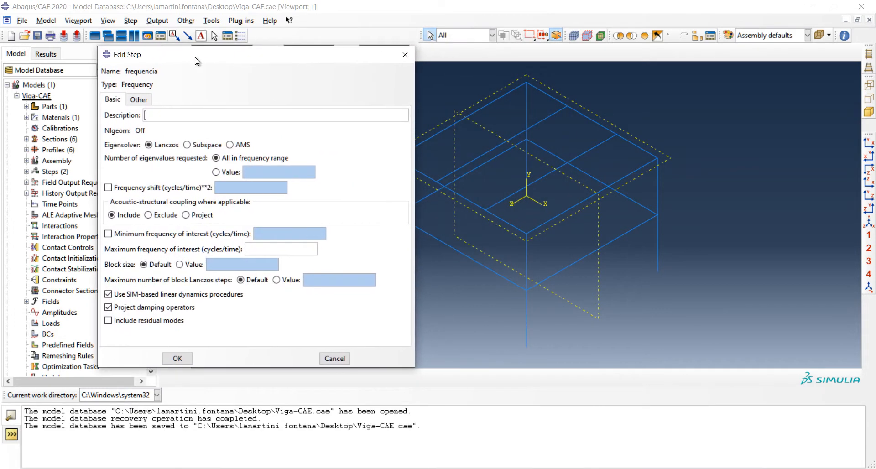
click(224, 174)
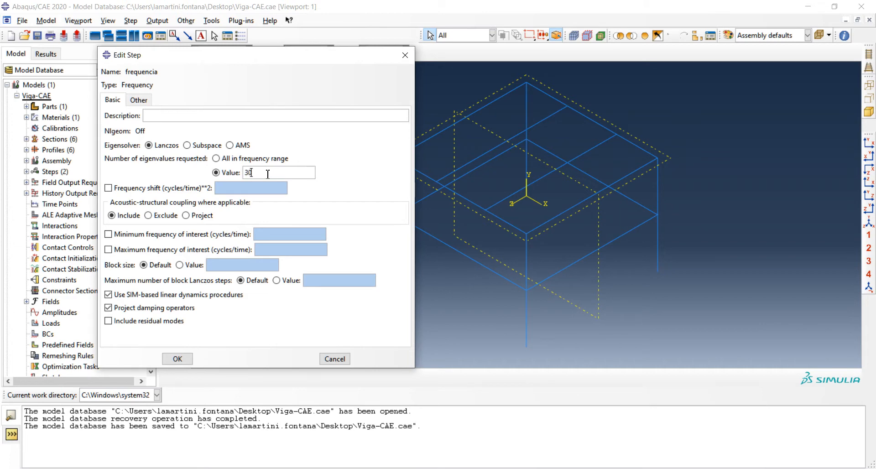
click(177, 359)
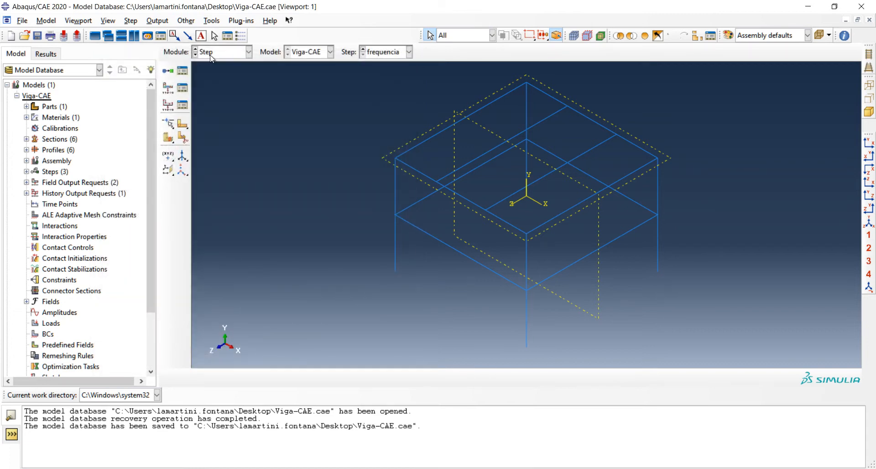
In the Load module, create a mechanical Symmetry/Antisymmetry/Encastre boundary condition in the Initial step on the four leg base points
click(211, 54)
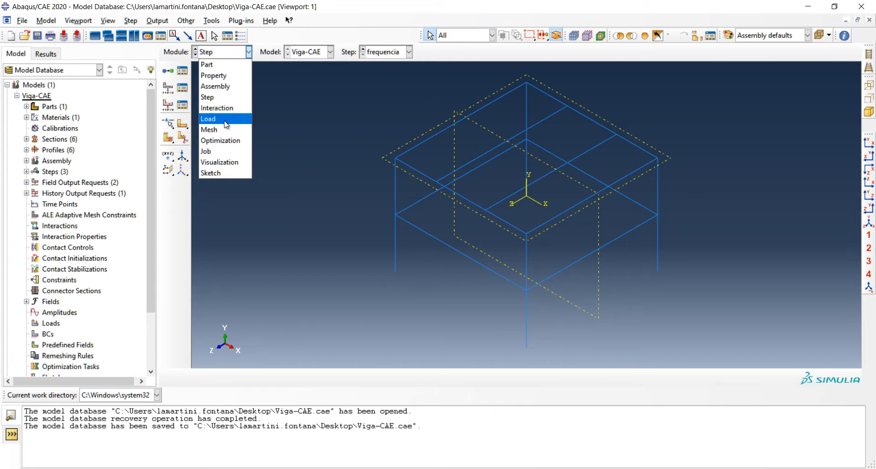
click(226, 120)
click(213, 55)
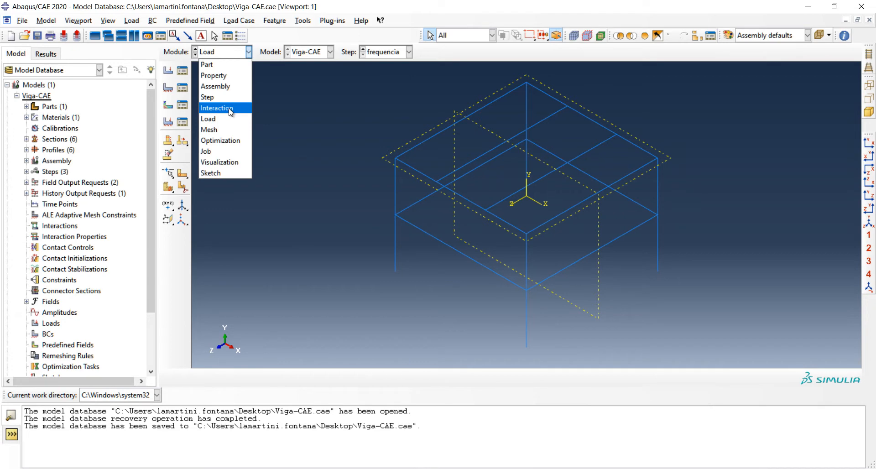
click(258, 111)
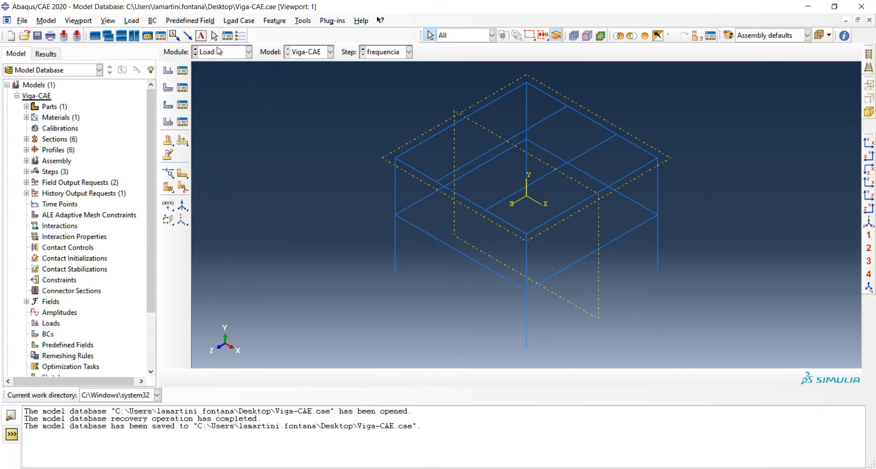
click(171, 89)
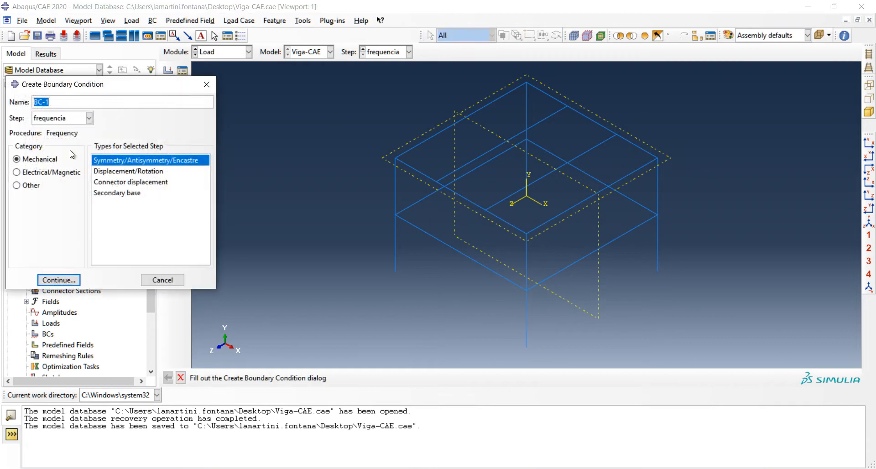
click(72, 119)
click(51, 128)
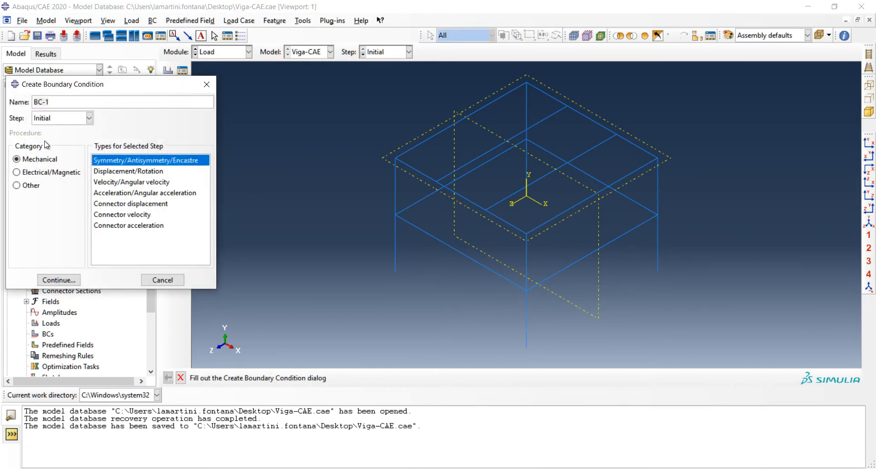
click(58, 280)
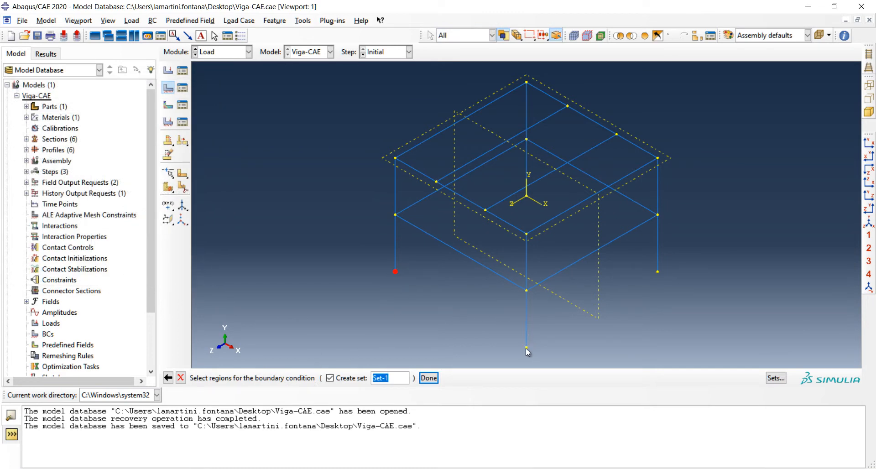
click(527, 196)
click(429, 378)
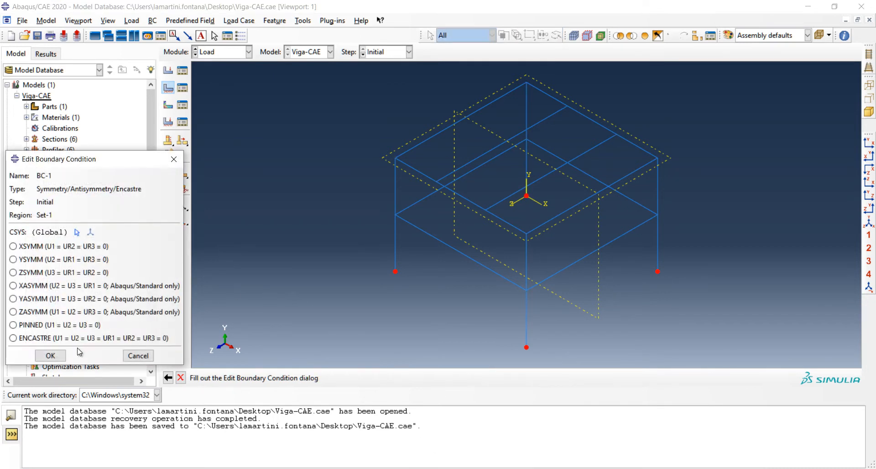
Fix the selected leg bases with the ENCASTRE condition in the global coordinate system
click(85, 340)
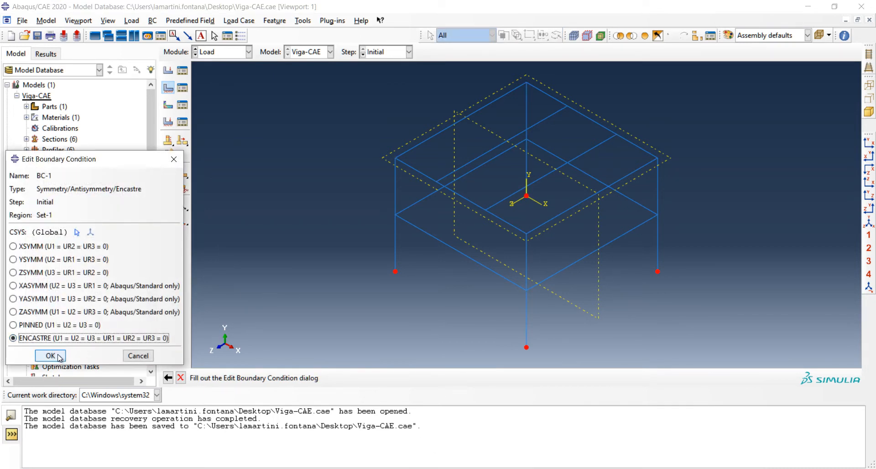
drag(112, 160, 268, 133)
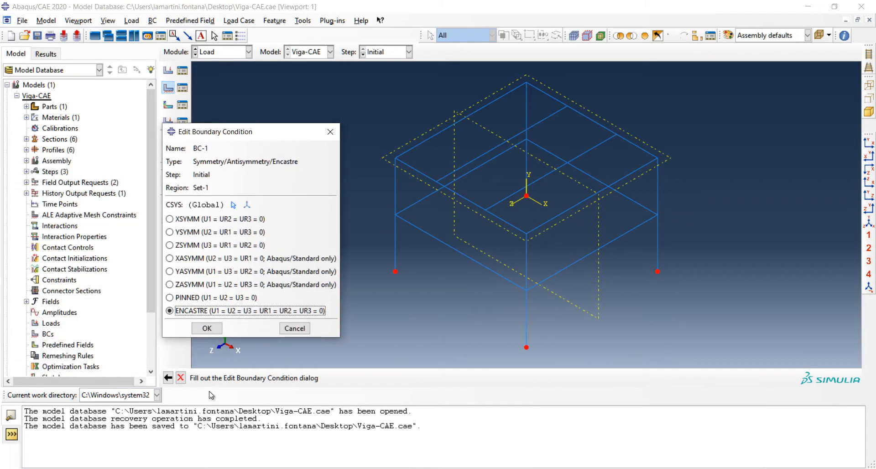
click(206, 327)
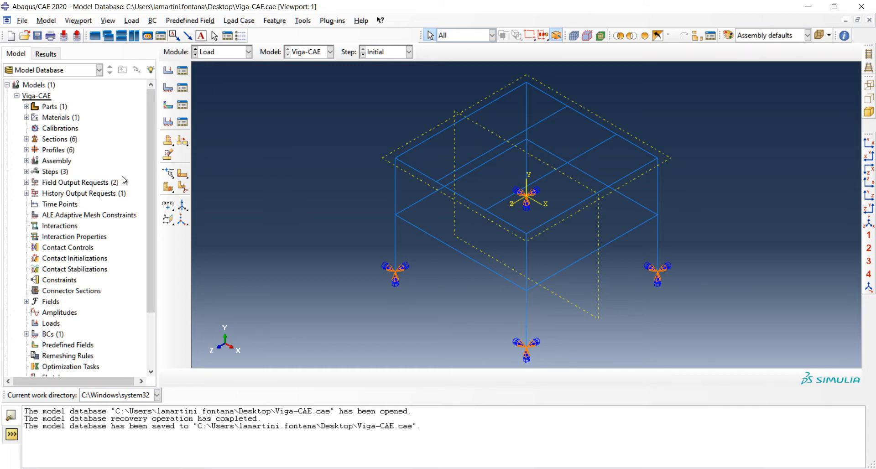
Review the analysis steps and assembly contents in the model tree and inspect the supported frame
click(27, 172)
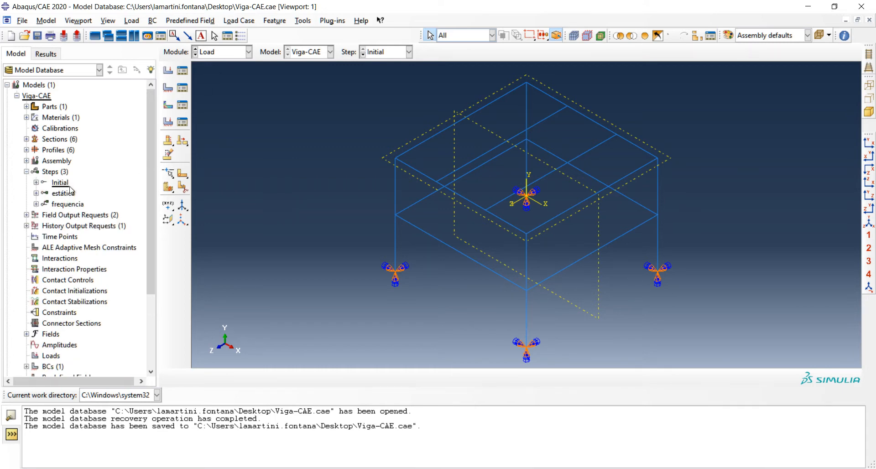
double_click(64, 193)
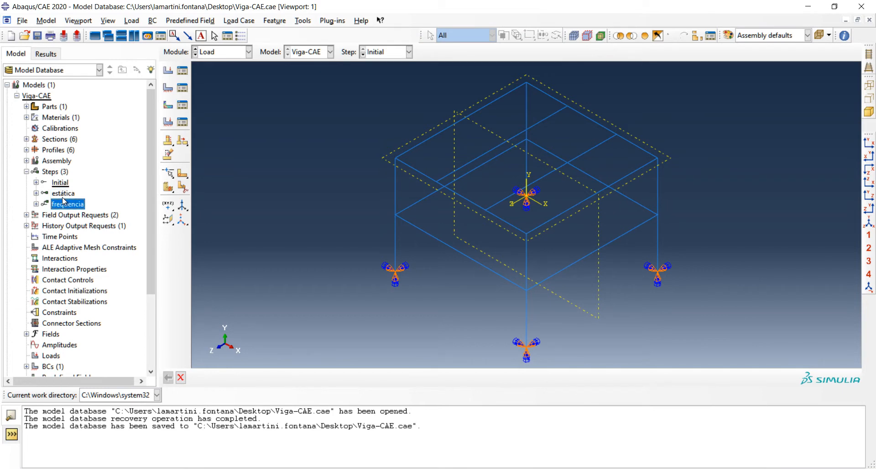
ctrl+alt+drag(545, 214, 549, 156)
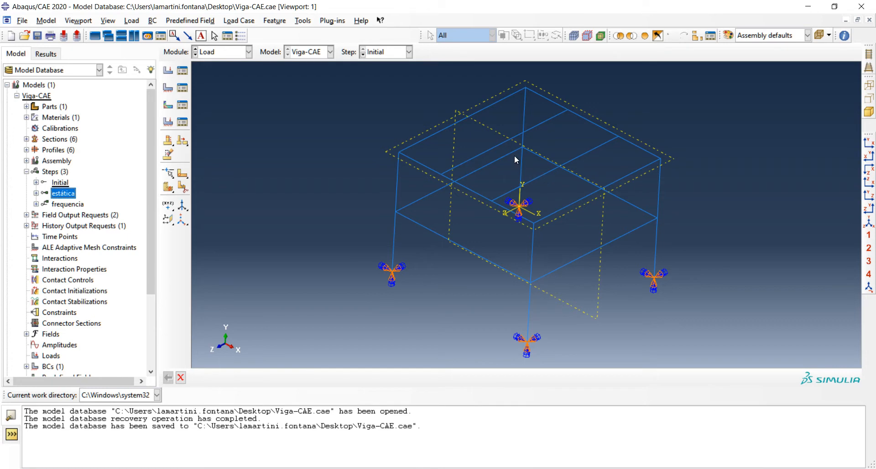
click(27, 160)
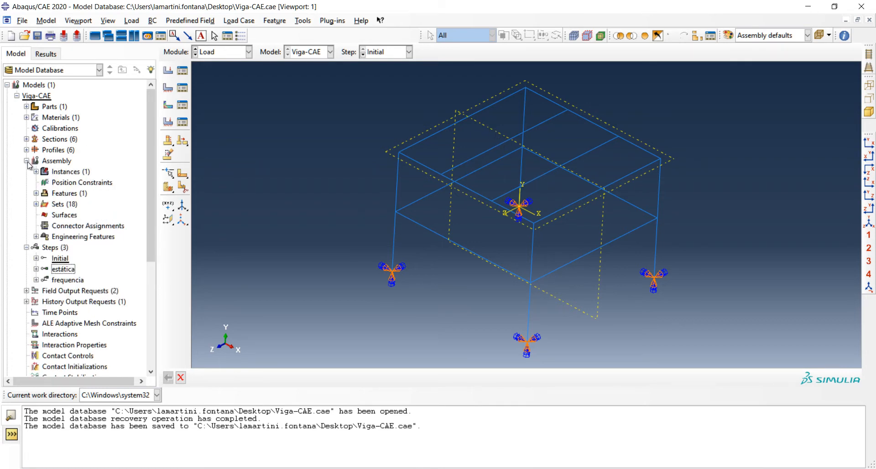
ctrl+alt+drag(552, 137, 678, 131)
ctrl+alt+middle_drag(678, 136, 483, 76)
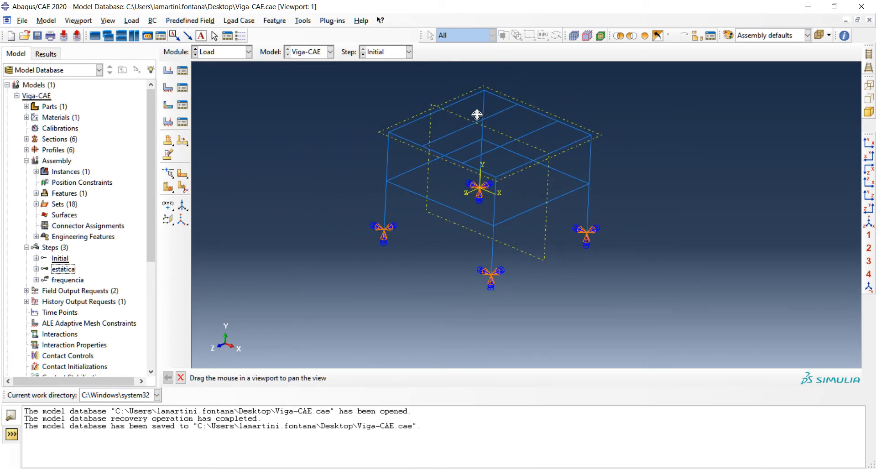
ctrl+alt+middle_drag(475, 114, 459, 149)
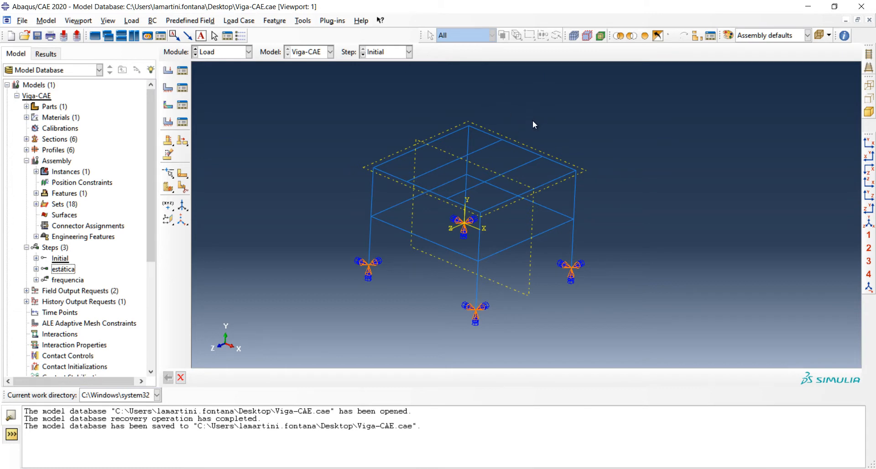
In the Assembly module, create a reference point above the frame's top by entering its X, Y, Z coordinates
click(64, 162)
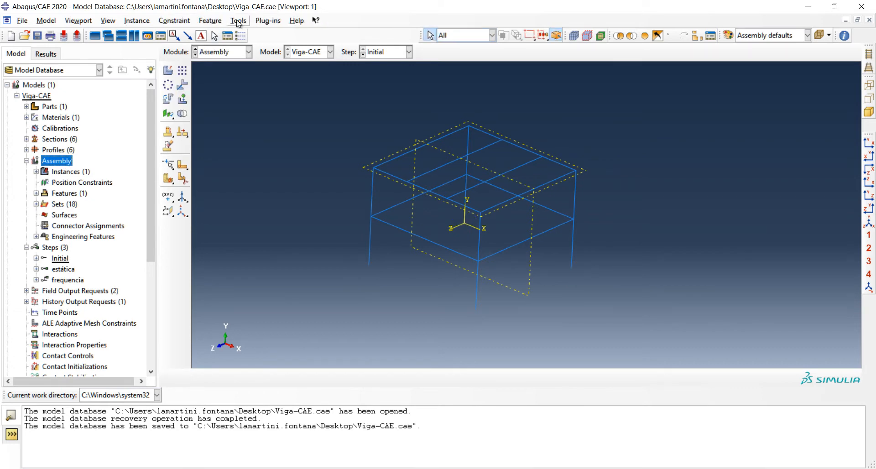
click(238, 21)
click(260, 44)
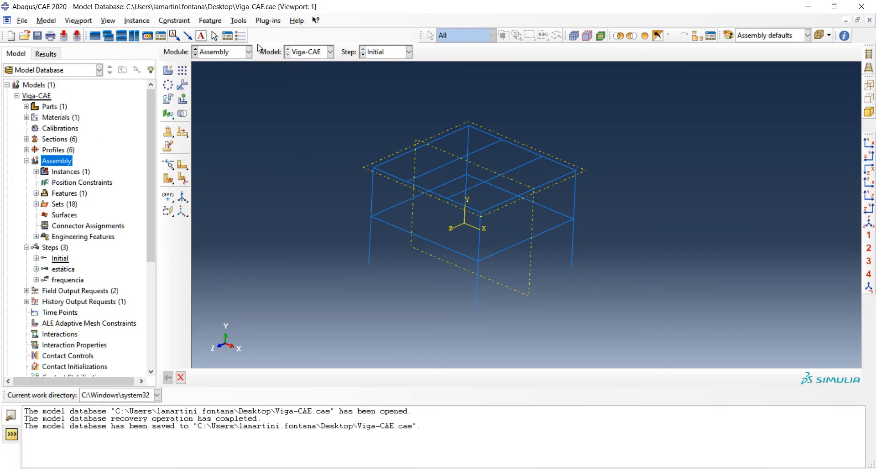
ctrl+alt+drag(370, 168, 412, 209)
ctrl+alt+drag(550, 216, 516, 195)
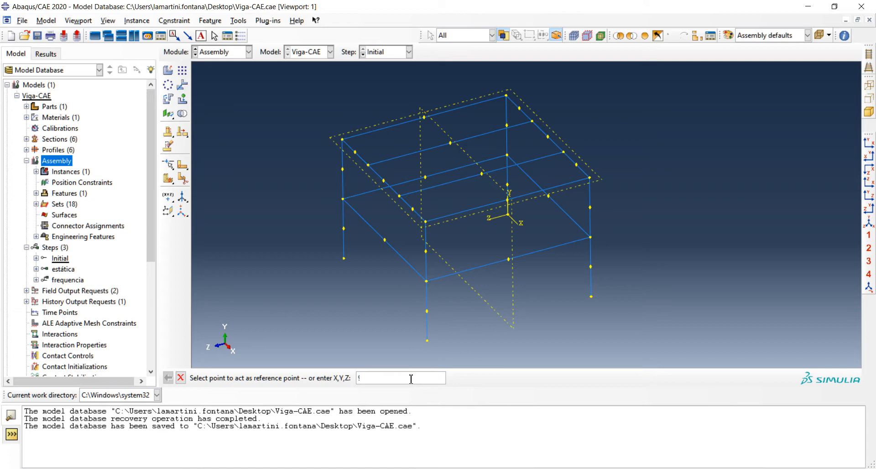
text(00)
ctrl+alt+drag(519, 255, 502, 246)
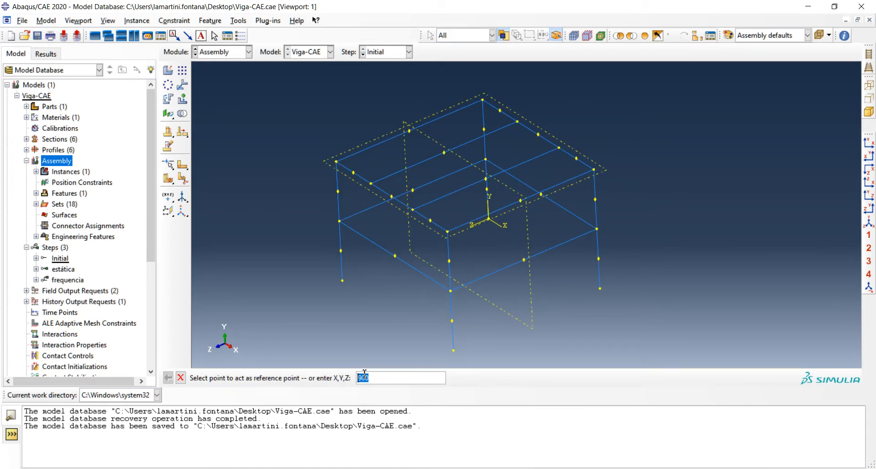
text(,400,40)
key(Return)
Create a Point mass/inertia engineering feature on reference point RP-1 with an isotropic mass of 0.5
ctrl+alt+drag(506, 150, 491, 77)
ctrl+alt+drag(473, 204, 473, 151)
ctrl+alt+drag(496, 188, 499, 124)
ctrl+alt+drag(454, 221, 363, 342)
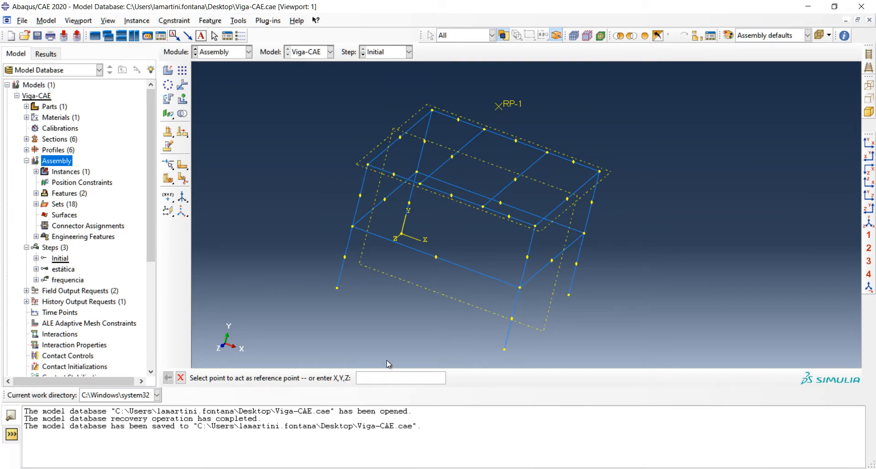
ctrl+alt+drag(583, 236, 484, 207)
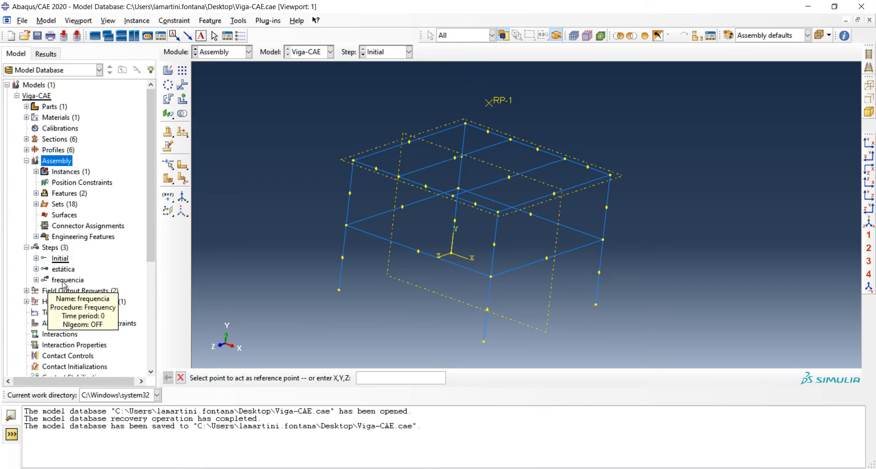
click(37, 236)
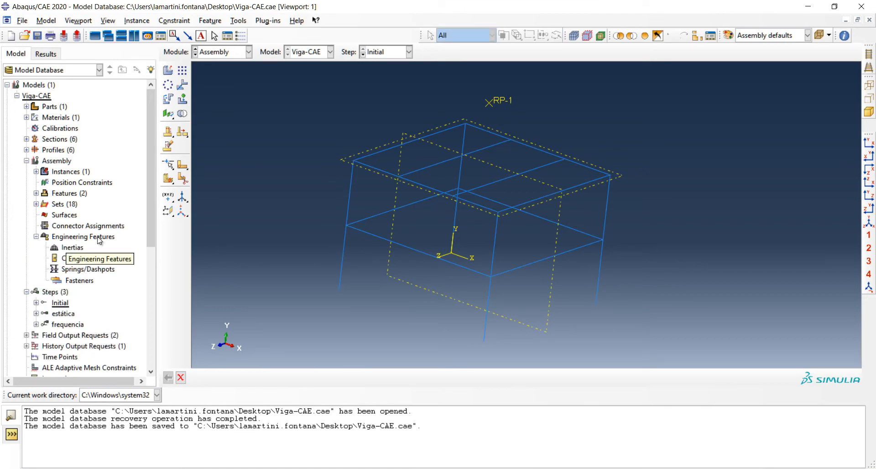
double_click(72, 247)
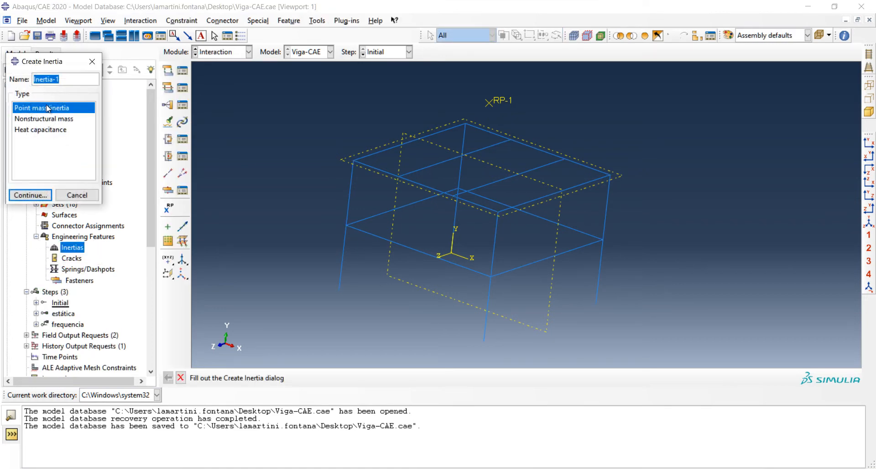
click(40, 195)
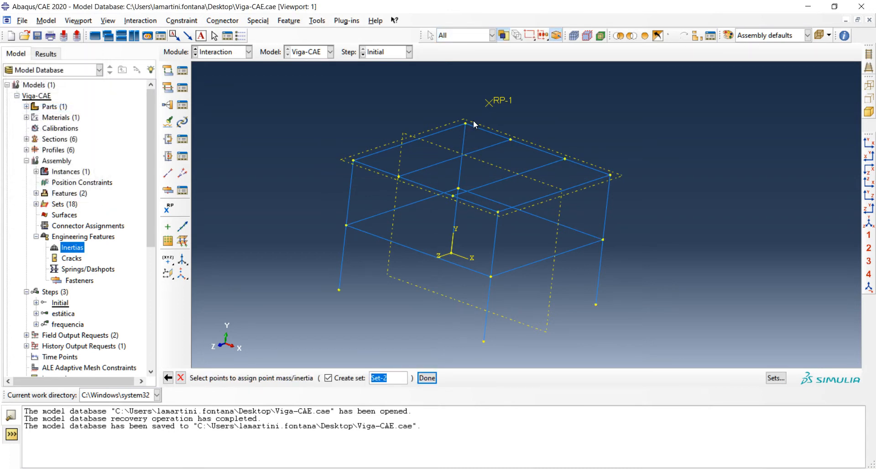
click(493, 106)
click(428, 379)
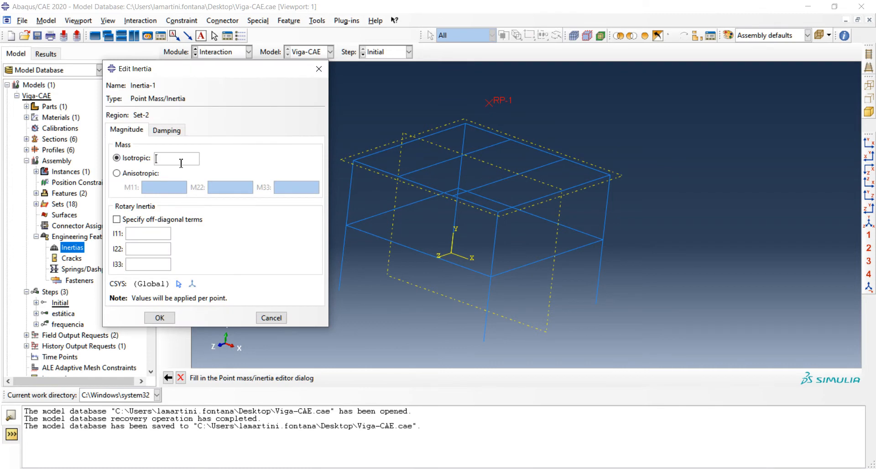
drag(190, 72, 194, 87)
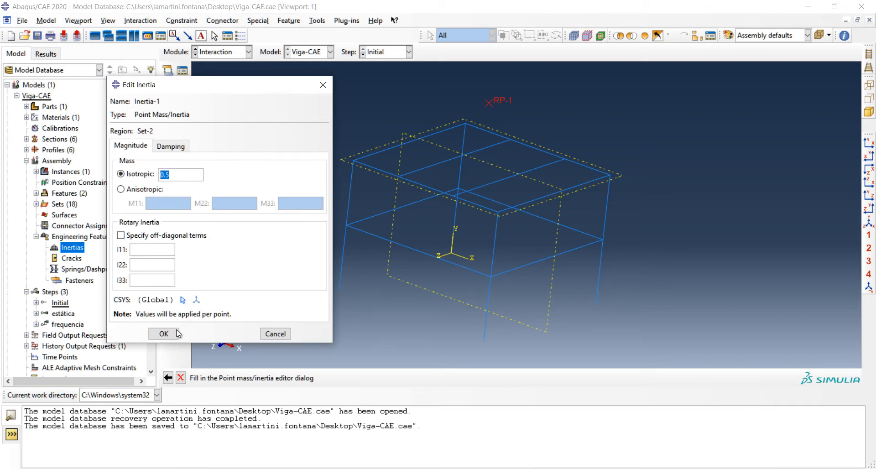
click(163, 334)
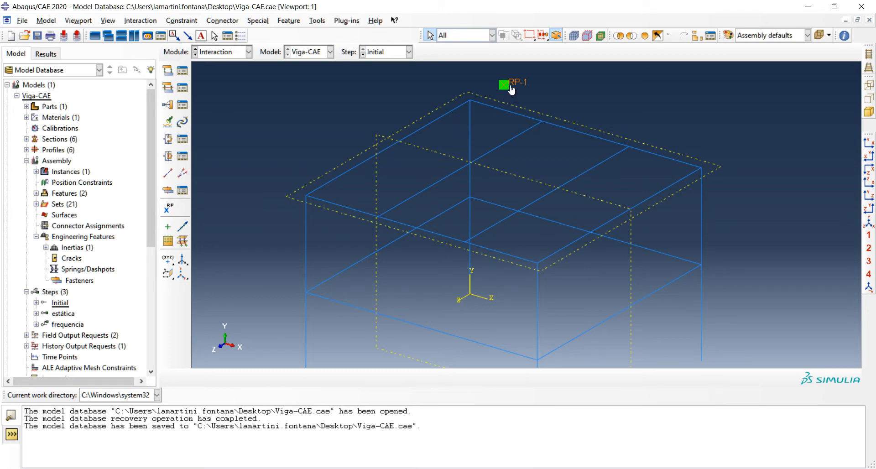
Switch to the Mesh module, make Part-1 the active object, assign its global seeds and generate the mesh
mouse_move(505, 90)
ctrl+alt+mouse_down()
mouse_move(516, 84)
mouse_move(502, 80)
ctrl+alt+mouse_up()
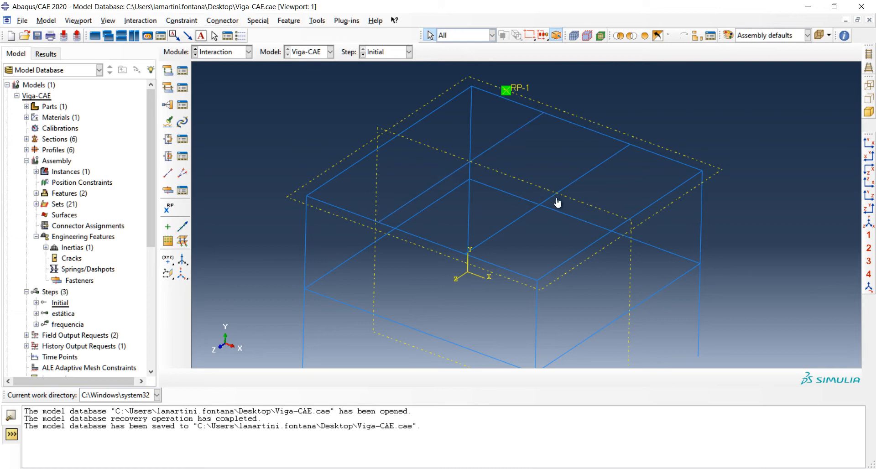
click(249, 52)
key(Down)
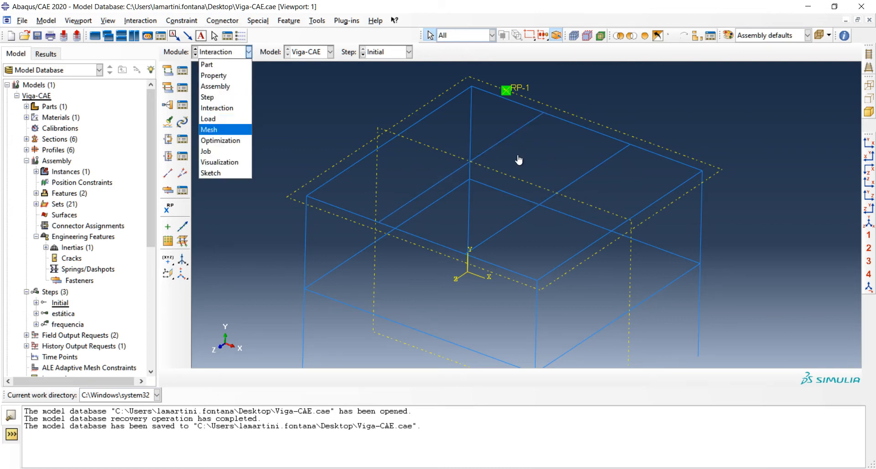
key(Return)
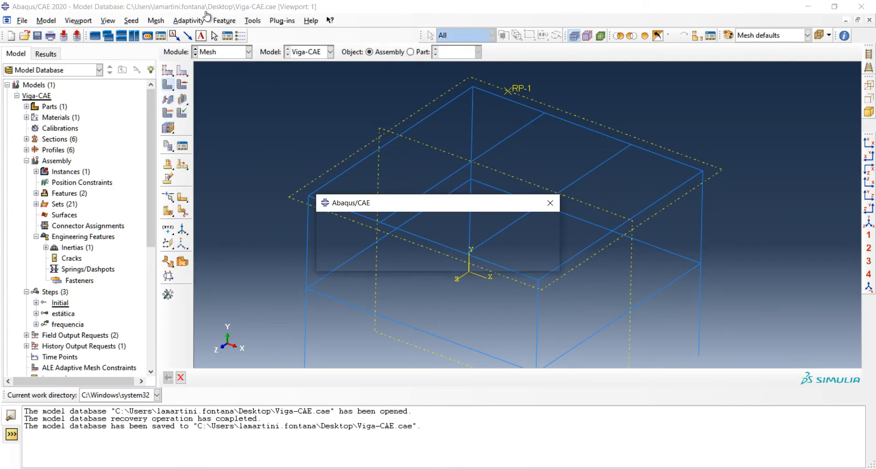
drag(365, 203, 220, 116)
key(Return)
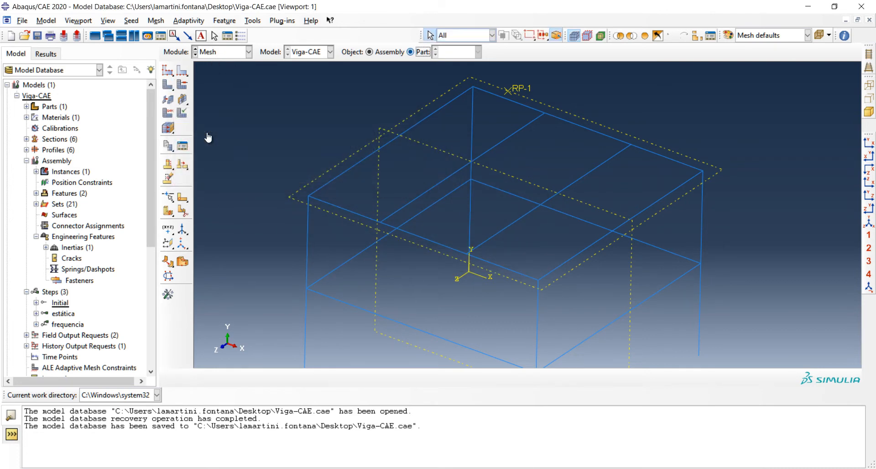
click(172, 89)
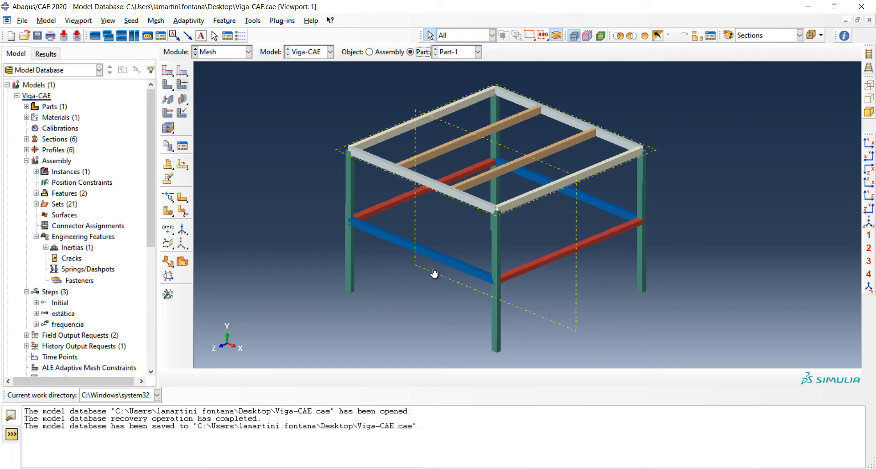
middle_click(312, 130)
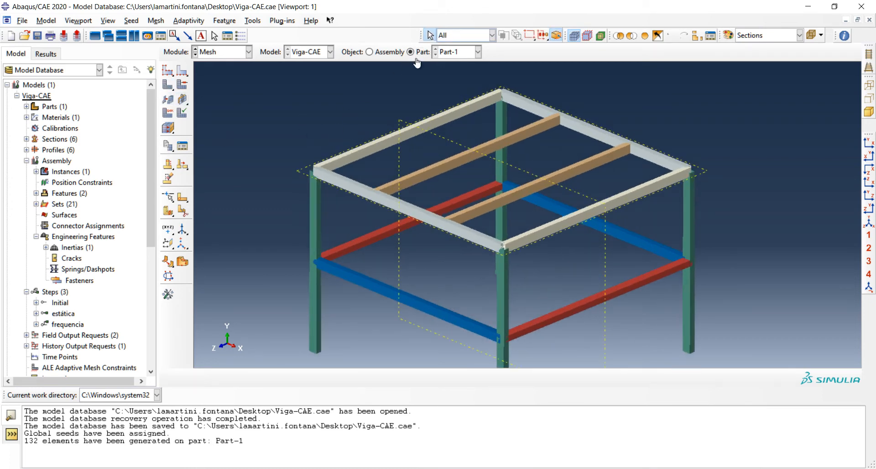
Turn off beam profile rendering in the part display options
key(alt+v)
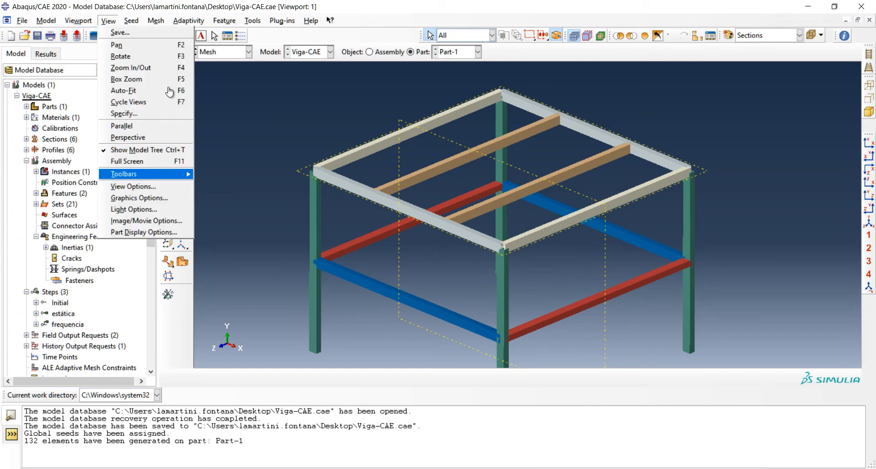
key(Down)
key(Down)
key(Down)
key(Down)
key(Down)
key(Return)
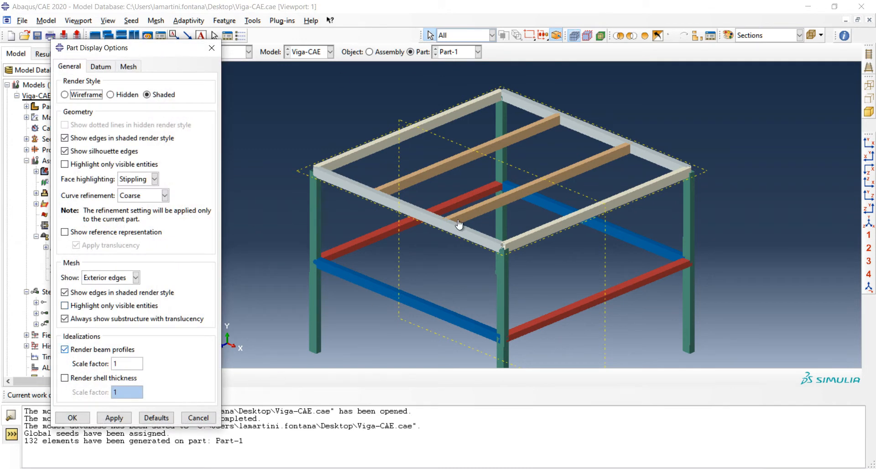
key(space)
key(Return)
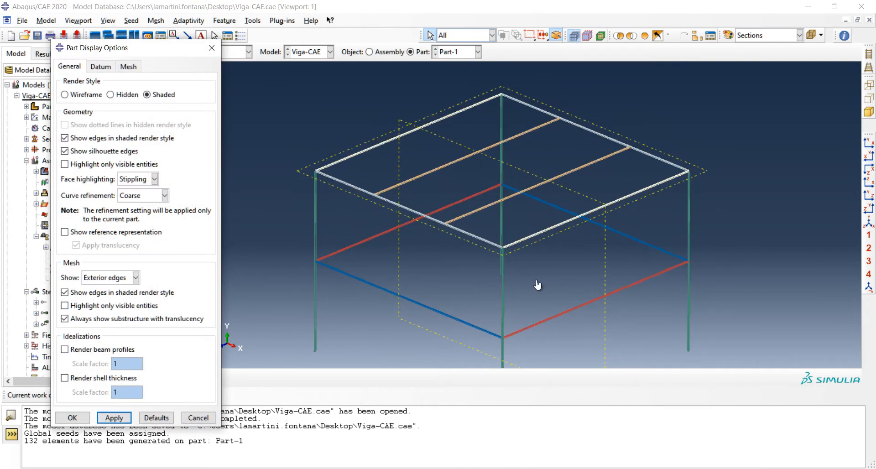
key(Return)
Change the part's color coding to Mesh defaults
key(alt+Down)
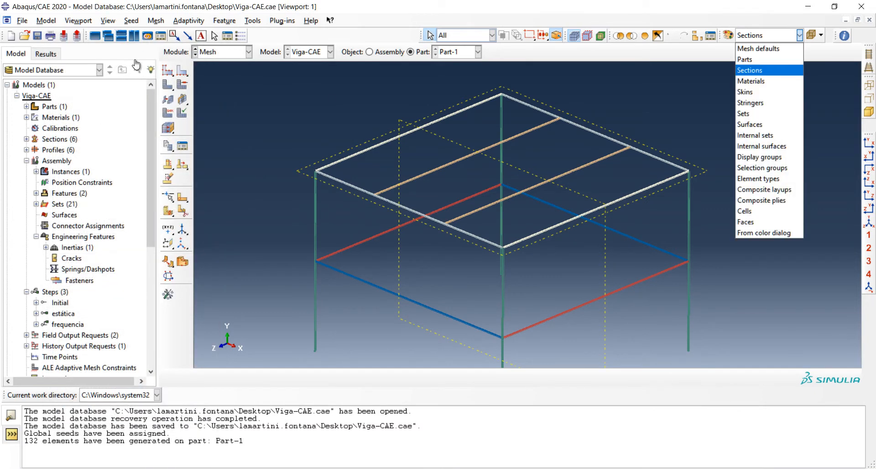
key(Up)
key(Down)
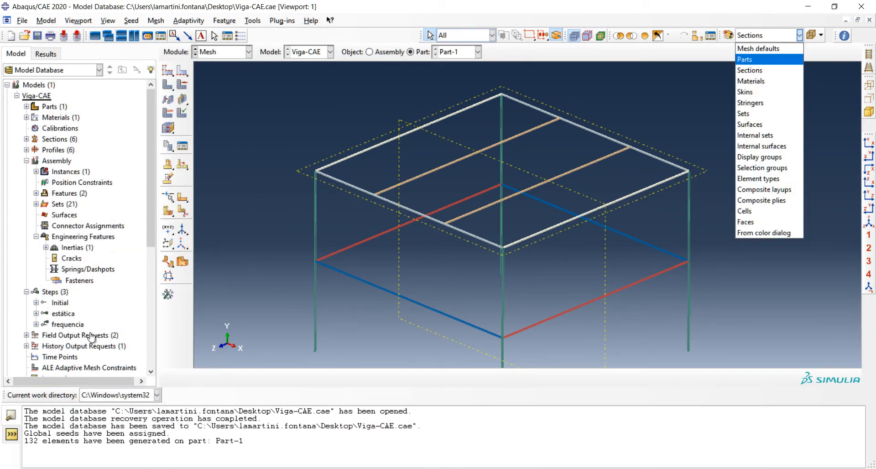
key(Down)
key(Down)
key(Down)
key(Down)
key(Down)
key(Down)
key(Down)
key(Down)
key(Down)
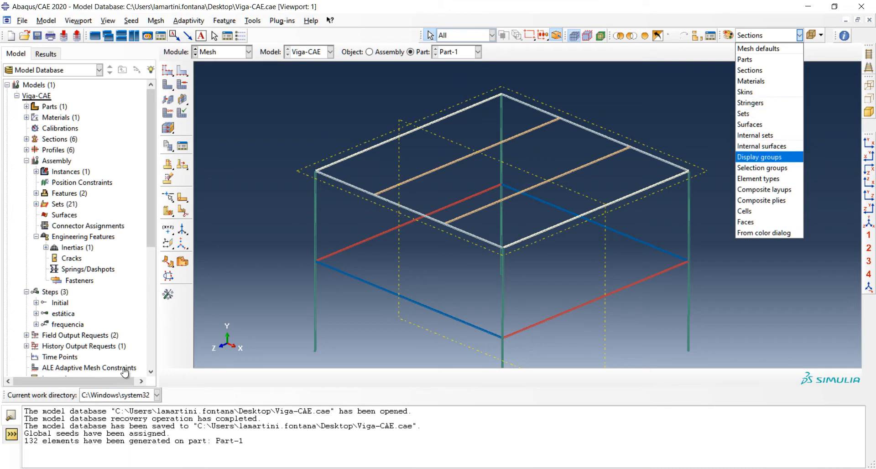
key(Down)
key(Down)
key(Up)
key(Up)
key(Up)
key(Up)
key(Up)
key(Up)
key(Up)
key(Up)
key(Up)
key(Up)
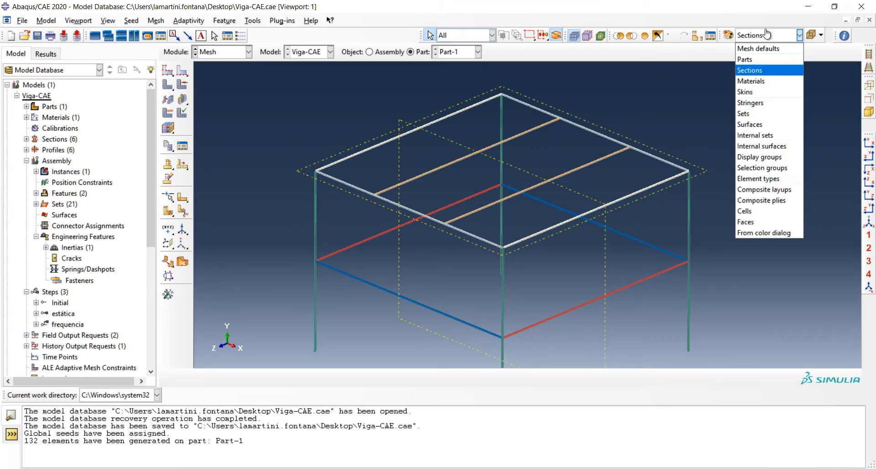
key(Up)
key(Up)
click(760, 48)
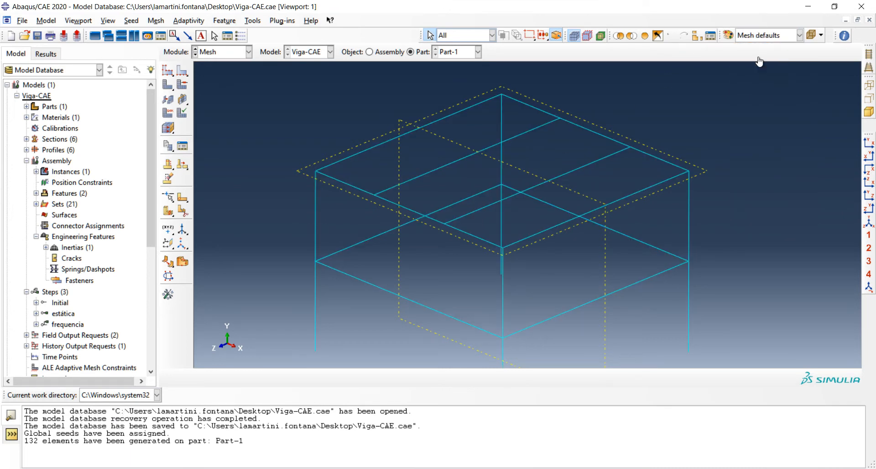
Display the mesh seeds along the edges of Part-1
ctrl+alt+drag(528, 206, 530, 226)
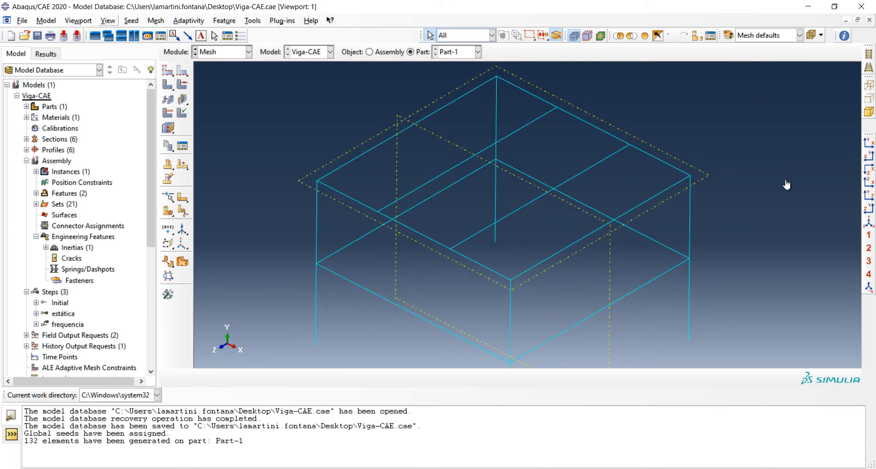
click(108, 20)
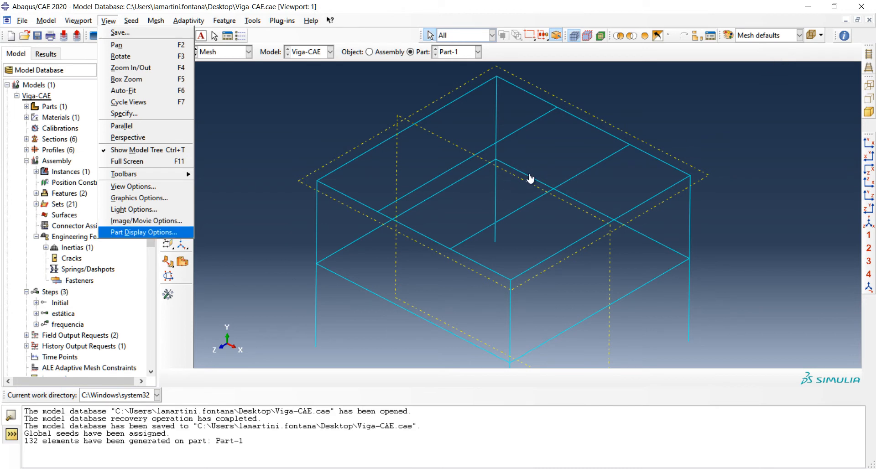
click(450, 180)
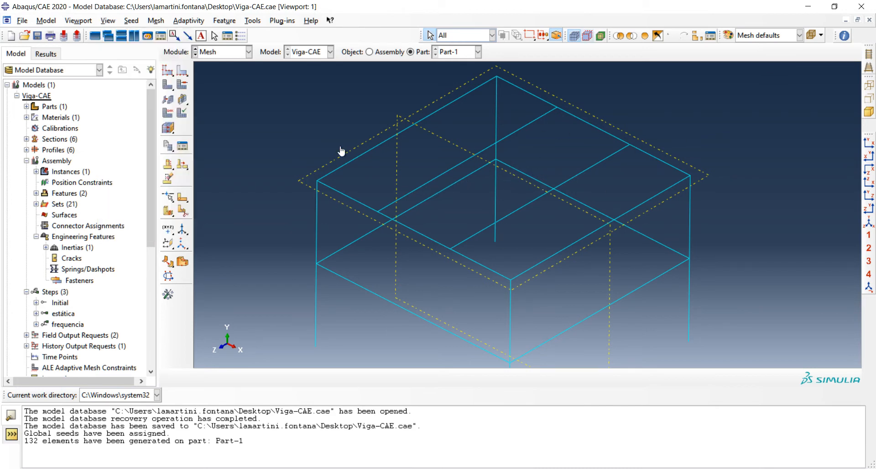
click(587, 36)
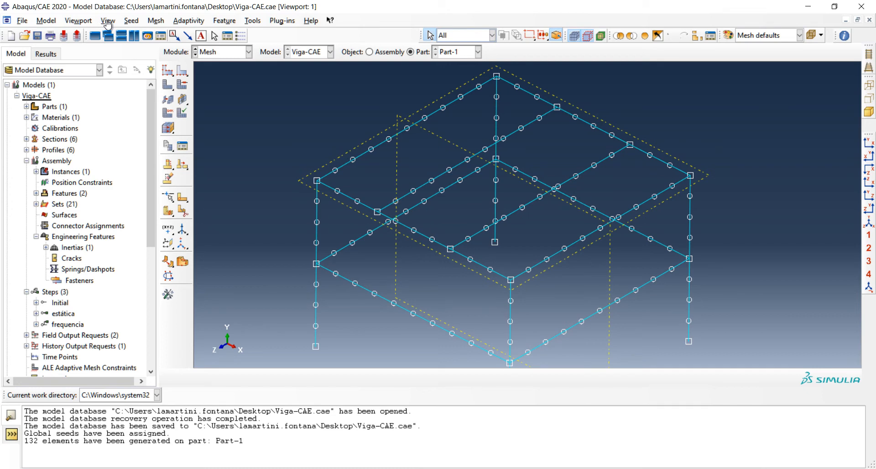
mouse_move(528, 229)
ctrl+alt+mouse_down()
mouse_move(528, 200)
mouse_move(531, 214)
ctrl+alt+mouse_up()
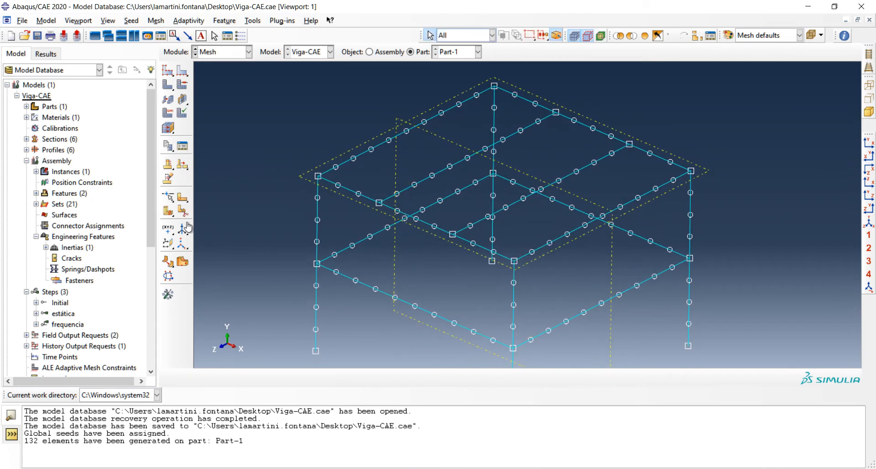
Return to the Interaction module and display the mesh on the frame assembly around RP-1
click(249, 52)
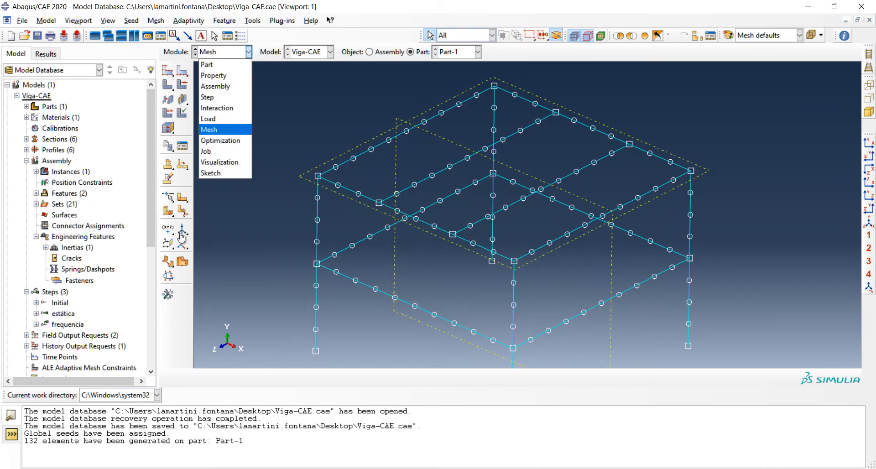
click(217, 108)
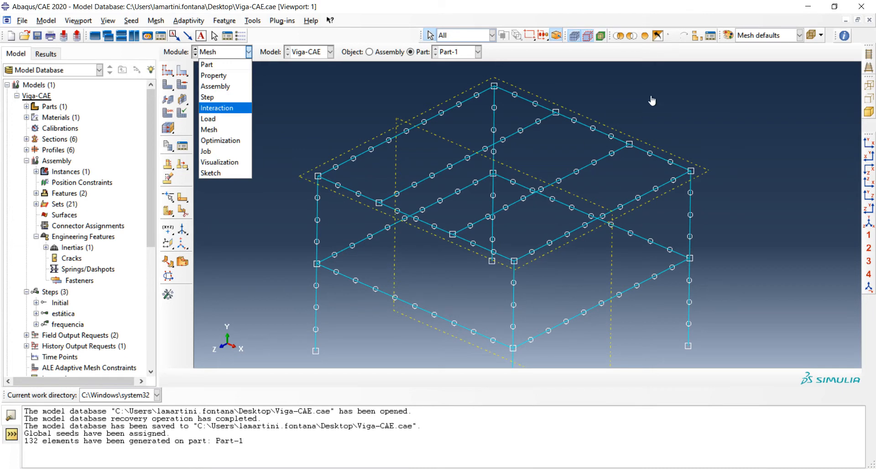
click(590, 37)
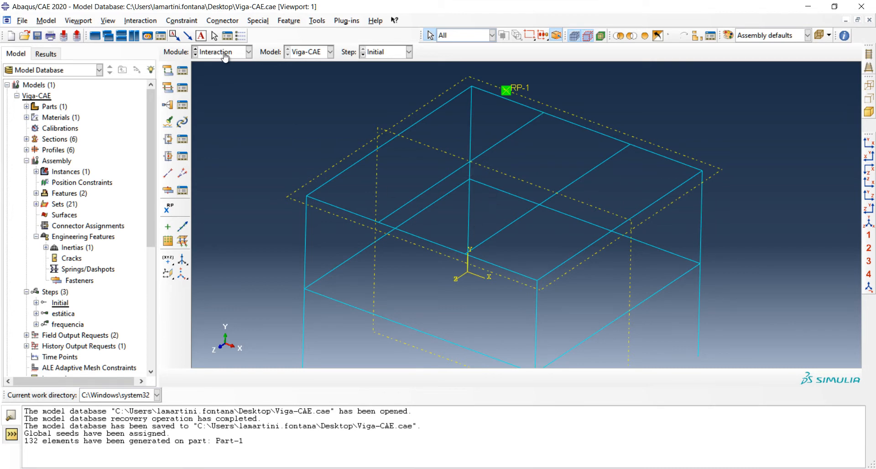
ctrl+alt+drag(228, 63, 236, 69)
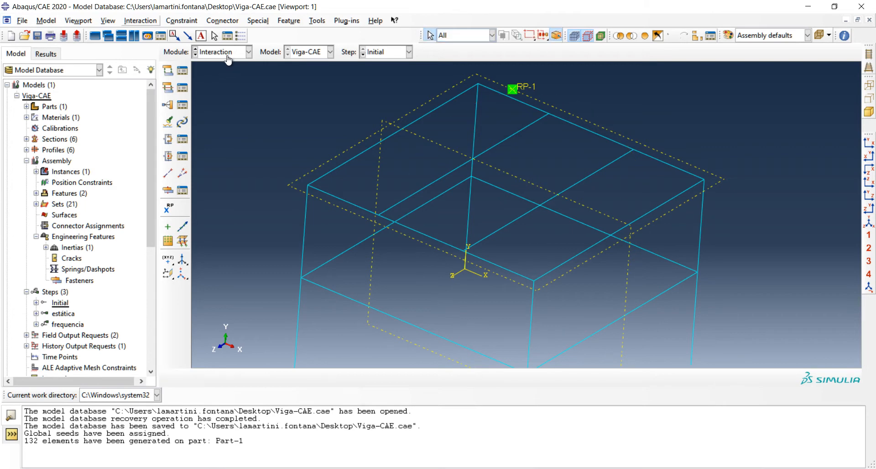
Show node labels on the assembly mesh through the assembly display options
key(alt+v)
key(Down)
key(Return)
key(ctrl+Tab)
key(ctrl+Tab)
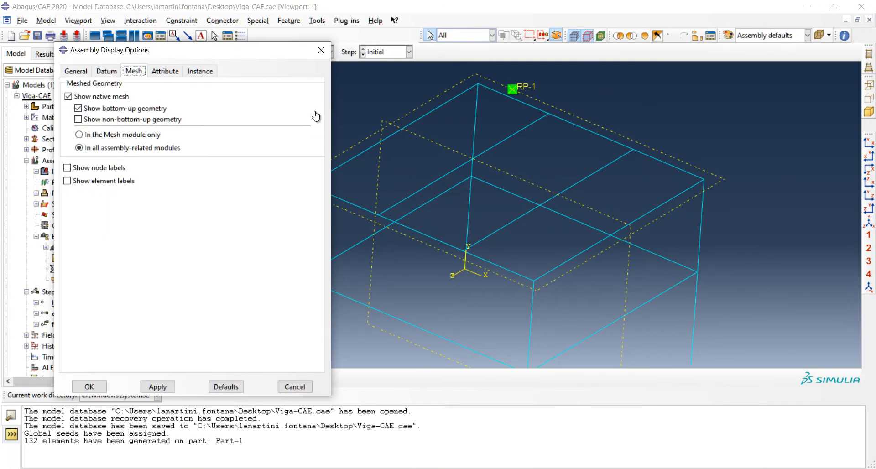
key(alt+n)
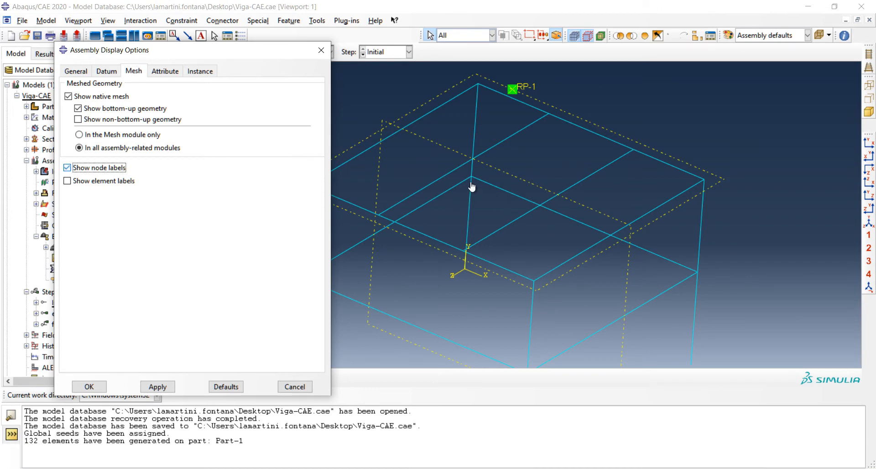
key(alt+a)
key(Return)
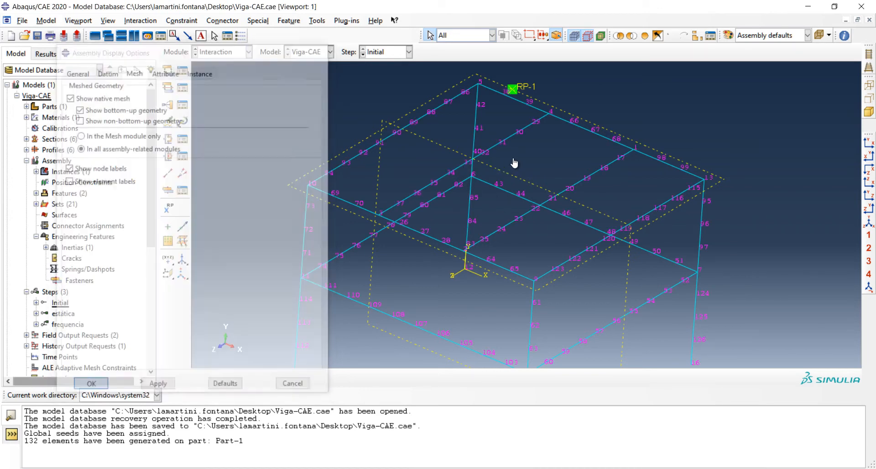
Start a node-type assembly set named MassaAtribuida
key(F3)
drag(252, 114, 233, 218)
key(Escape)
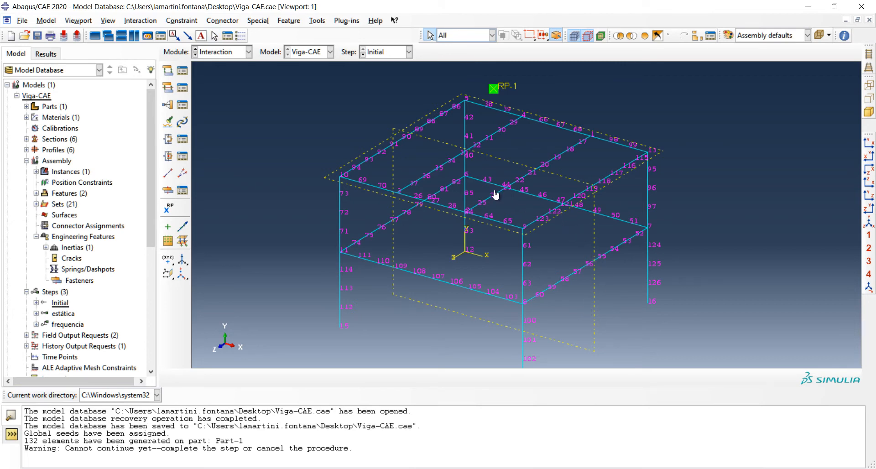
right_click(64, 204)
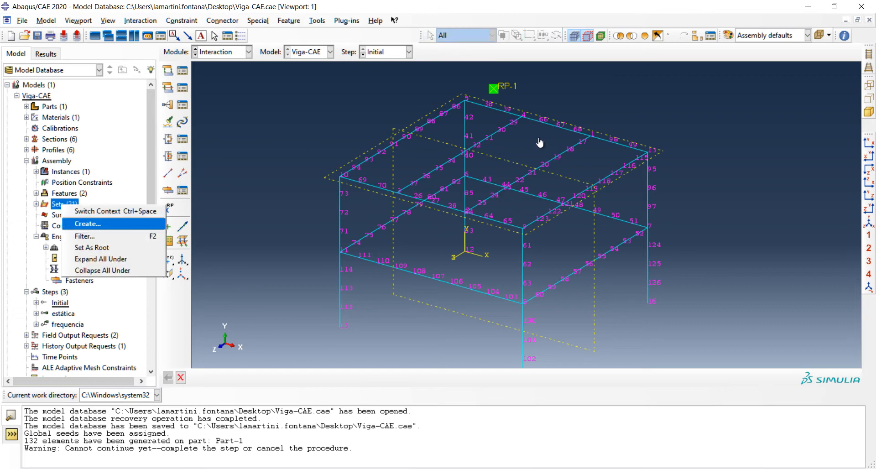
click(87, 223)
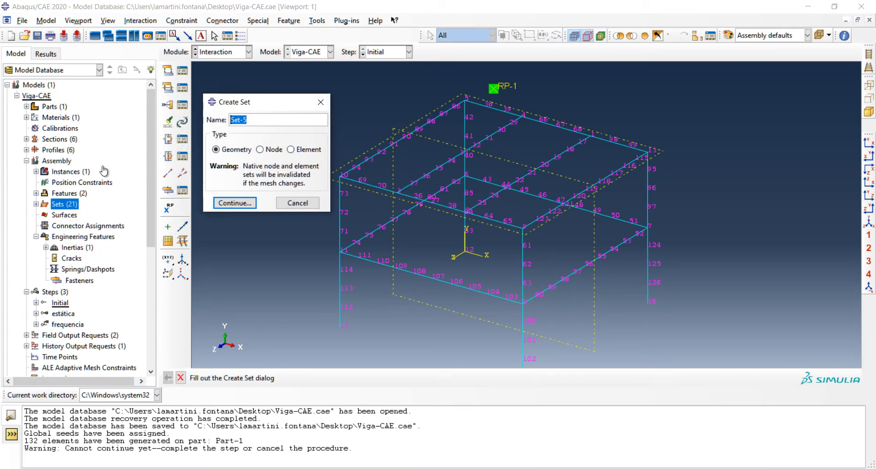
click(261, 150)
key(shift+Tab)
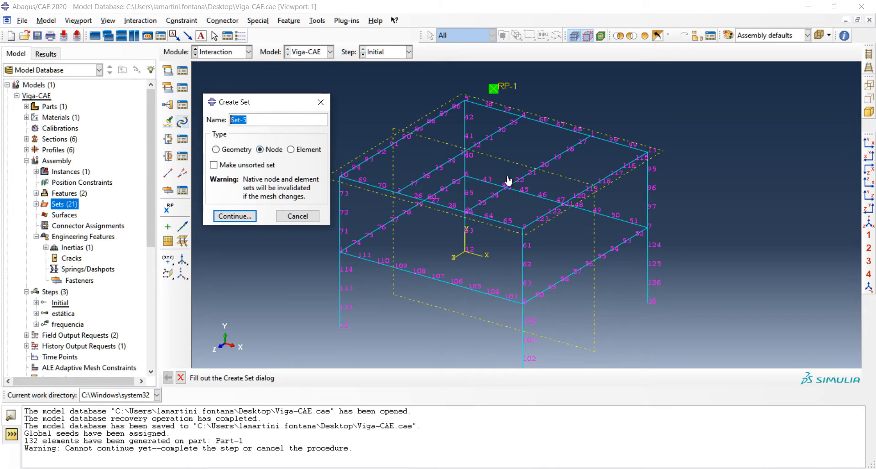
text(Carga)
key(ctrl+a)
text(MassaAtribui)
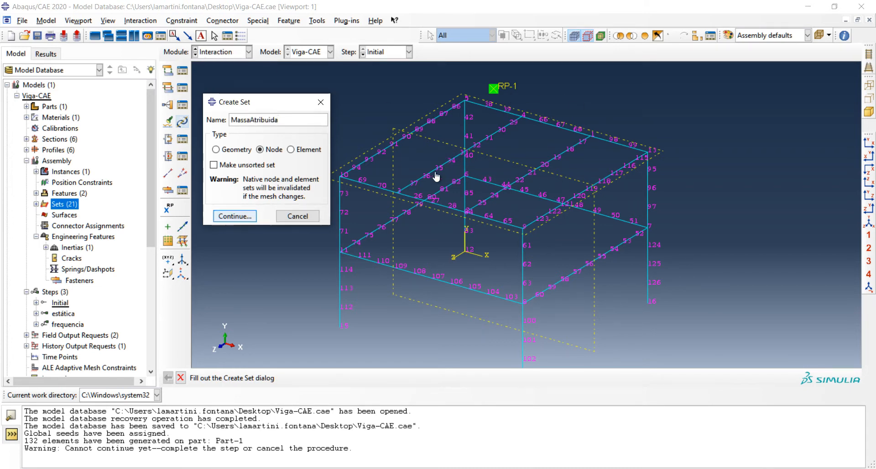
key(Return)
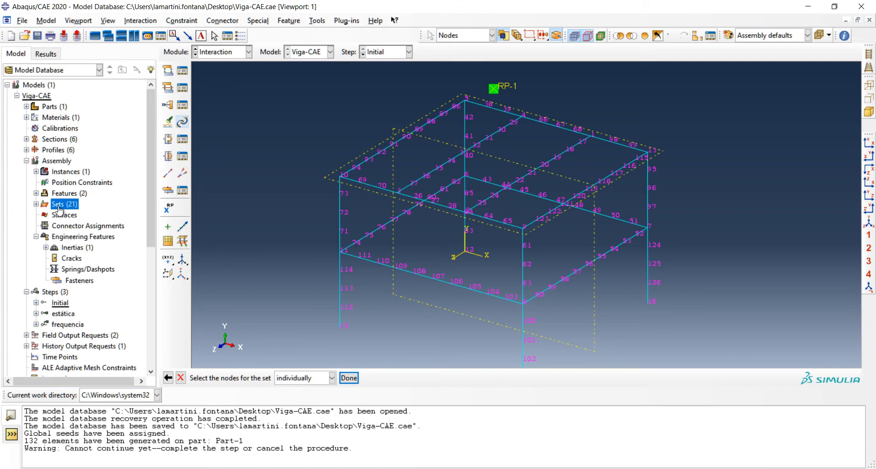
Assign the three middle nodes of each inner top beam, 32–34 and 20–22, to the MassaAtribuida set
ctrl+alt+drag(58, 210, 94, 227)
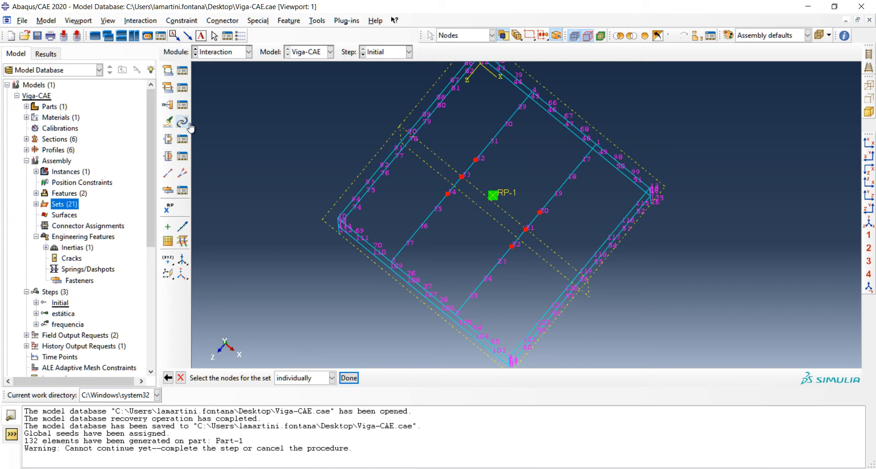
ctrl+alt+drag(240, 147, 211, 129)
middle_click(211, 129)
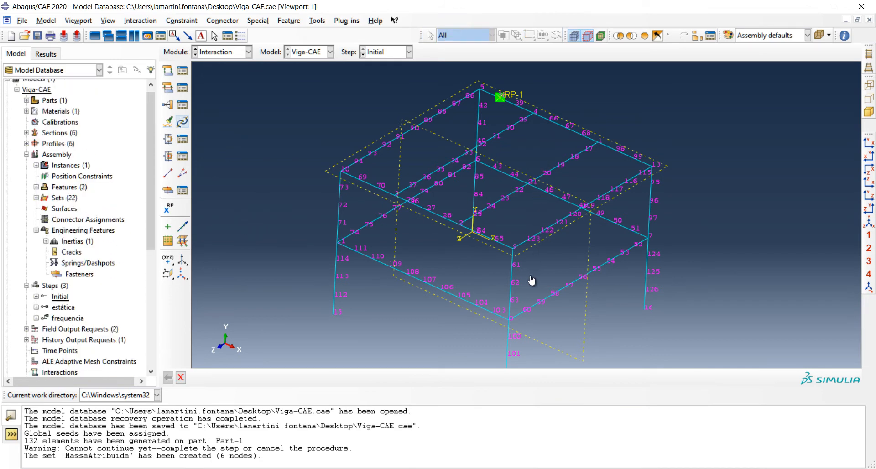
Start a Coupling constraint with reference point RP-1 as its control point
click(457, 193)
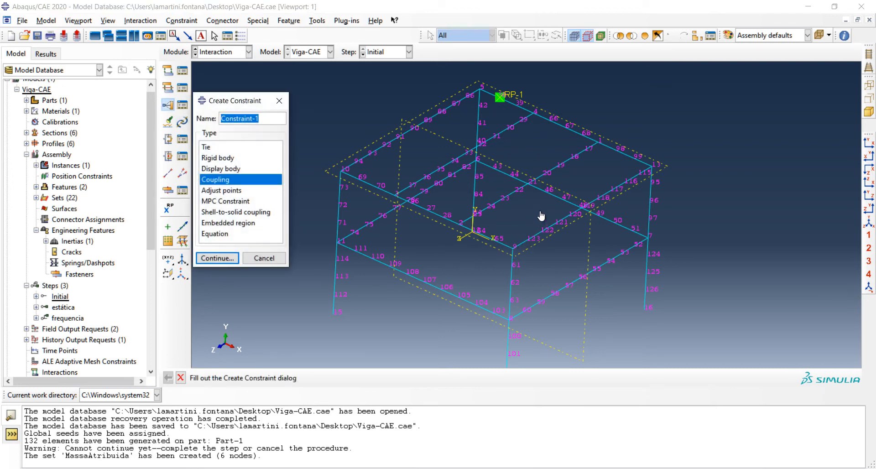
key(Return)
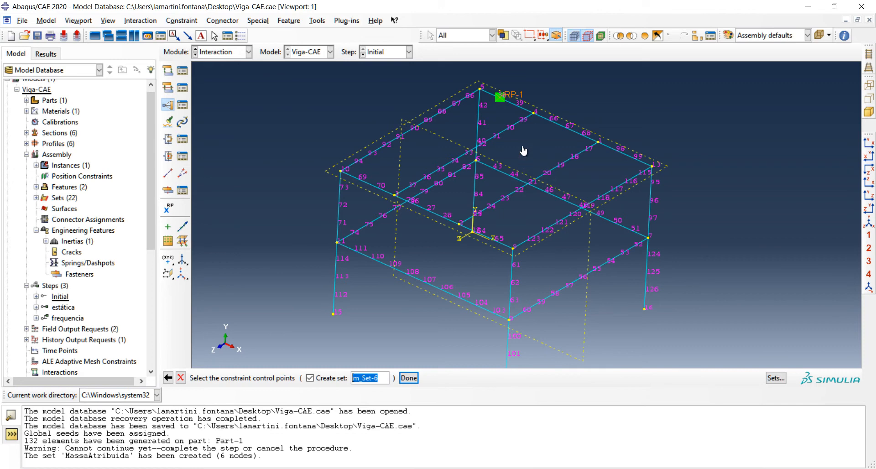
click(501, 97)
click(409, 378)
click(360, 378)
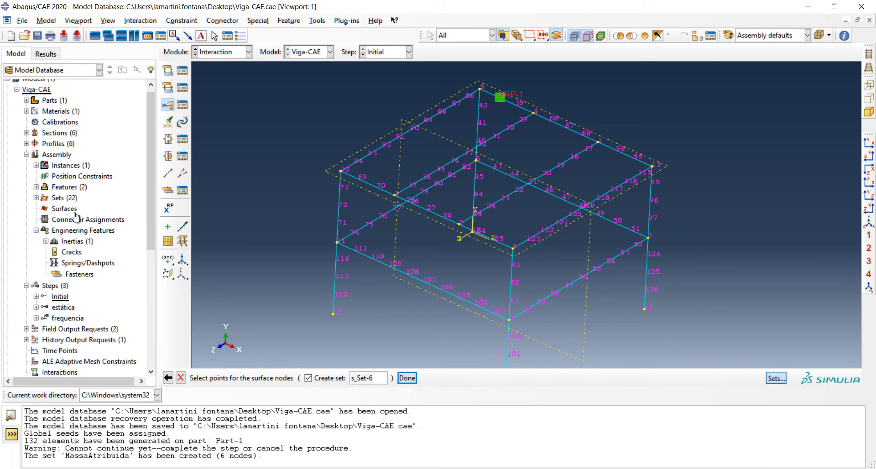
Use the existing MassaAtribuida node set as the constraint's surface region, with the selection highlighted in the viewport
key(Return)
click(149, 184)
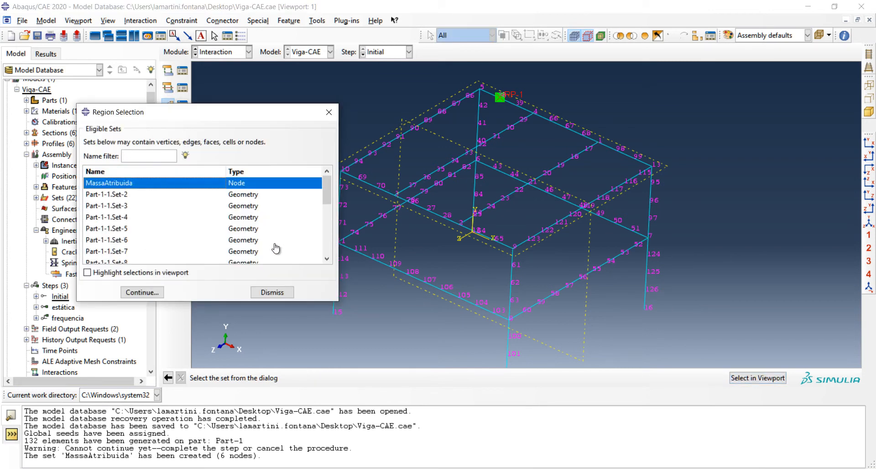
key(Tab)
key(space)
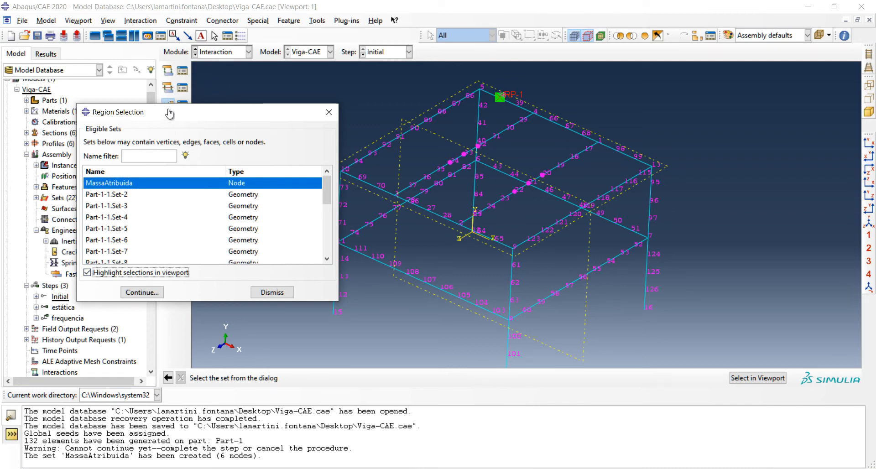
key(Return)
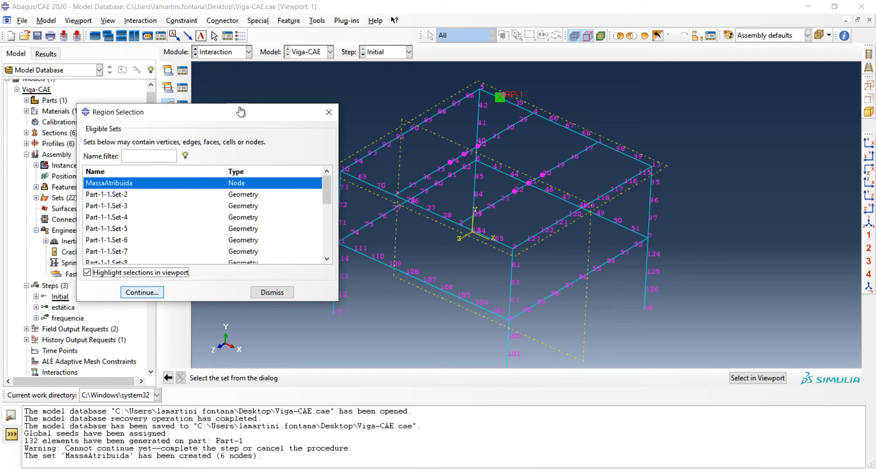
Set the coupling type to Continuum distributing and create the constraint between RP-1 and the beam nodes
key(Down)
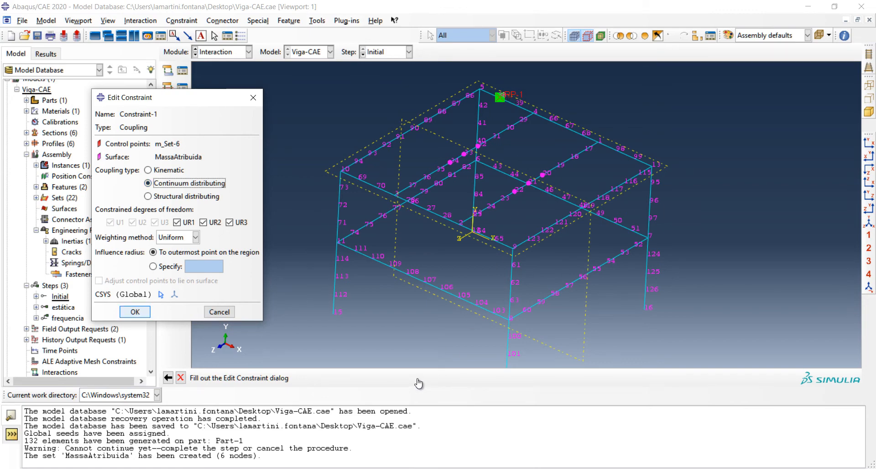
key(Return)
ctrl+alt+drag(481, 189, 464, 156)
ctrl+alt+drag(388, 379, 784, 386)
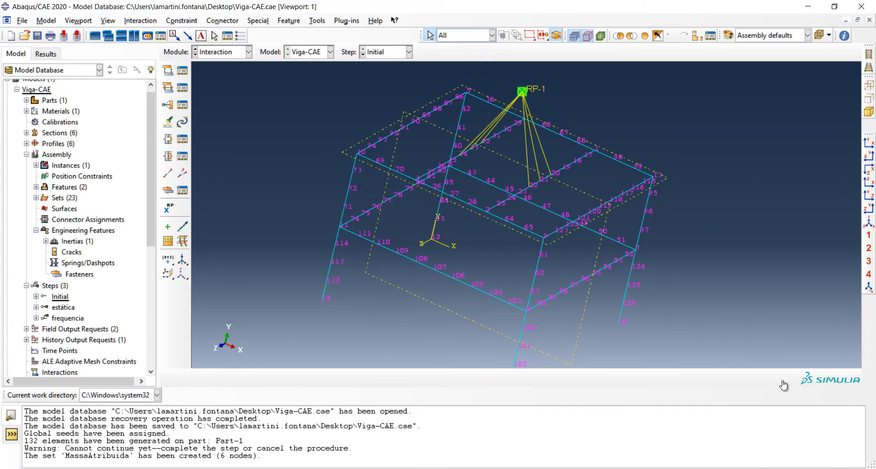
ctrl+alt+drag(483, 274, 130, 186)
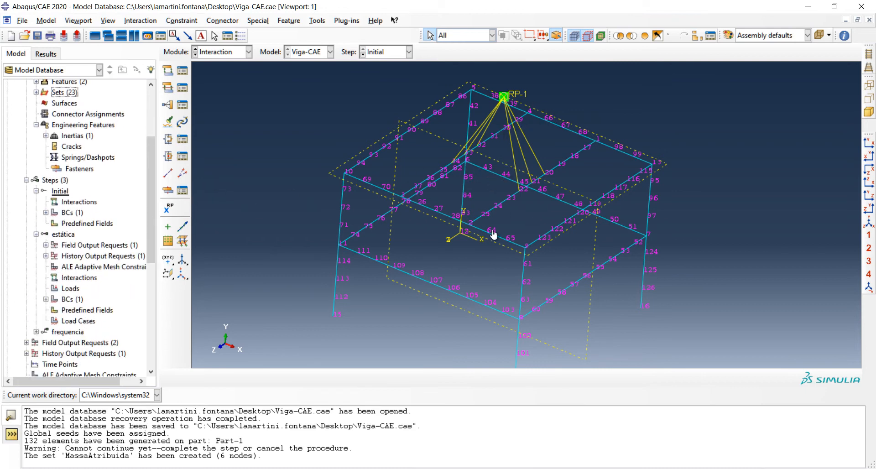
Start a mechanical Gravity load in the estática step
scroll(145, 314, down, 1)
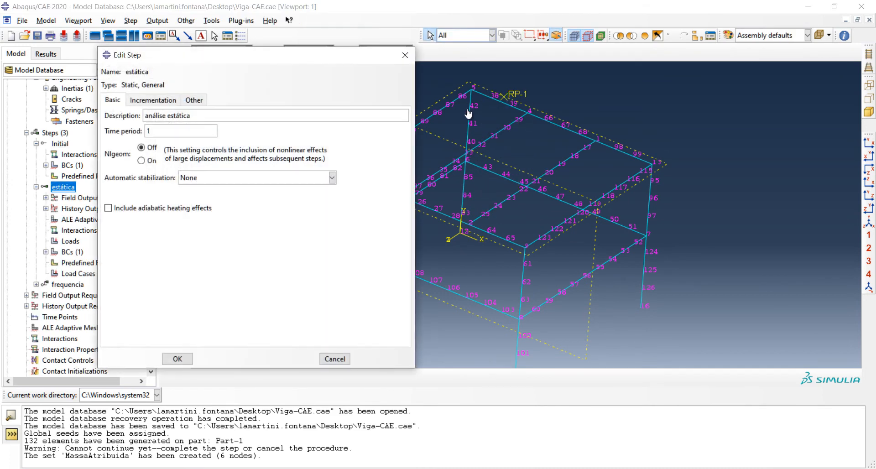
click(400, 58)
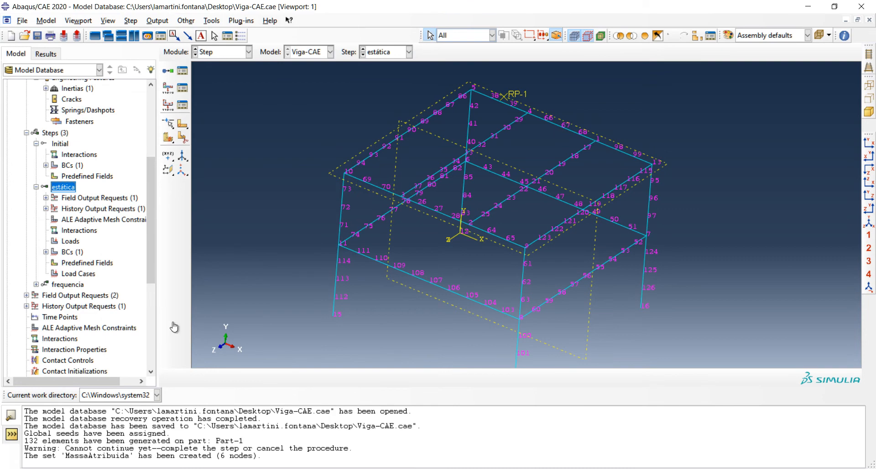
double_click(69, 241)
drag(233, 128, 174, 104)
ctrl+alt+drag(474, 196, 454, 188)
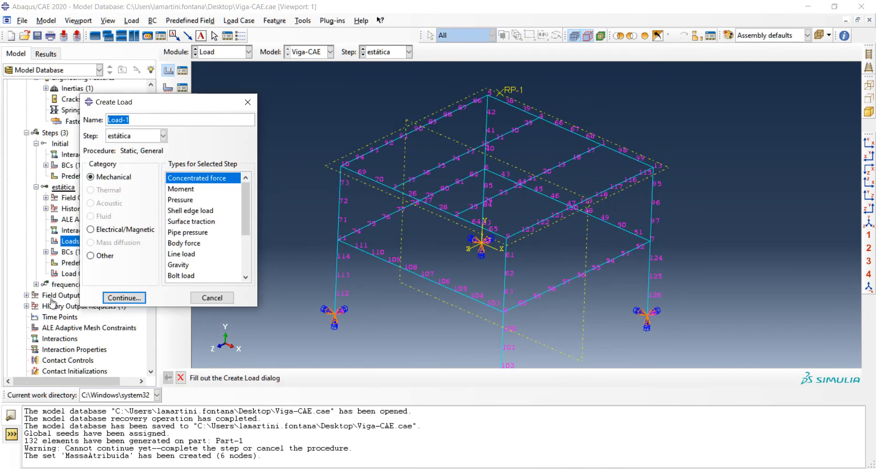
drag(245, 205, 246, 223)
click(196, 228)
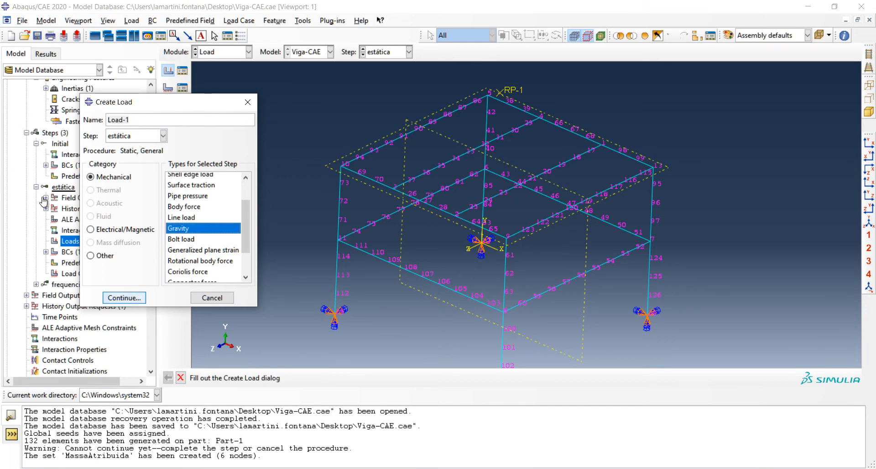
key(Return)
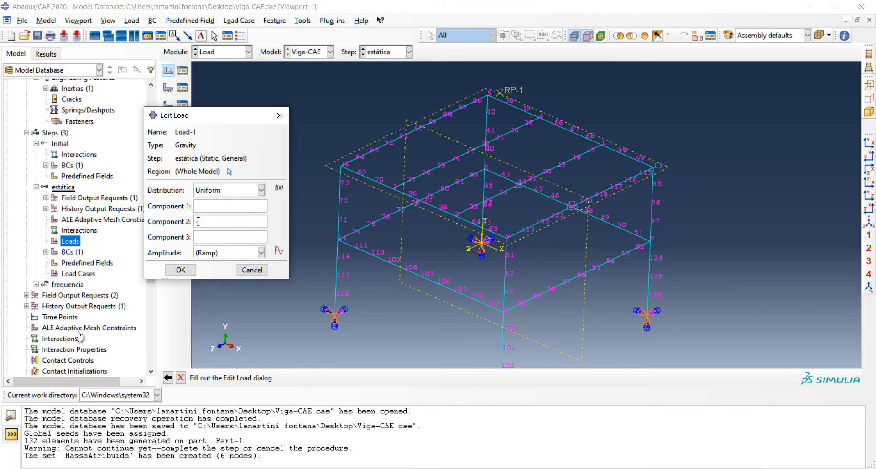
Set the gravity load's Component 2 to -9810 for the whole model and create the load
text(-9810)
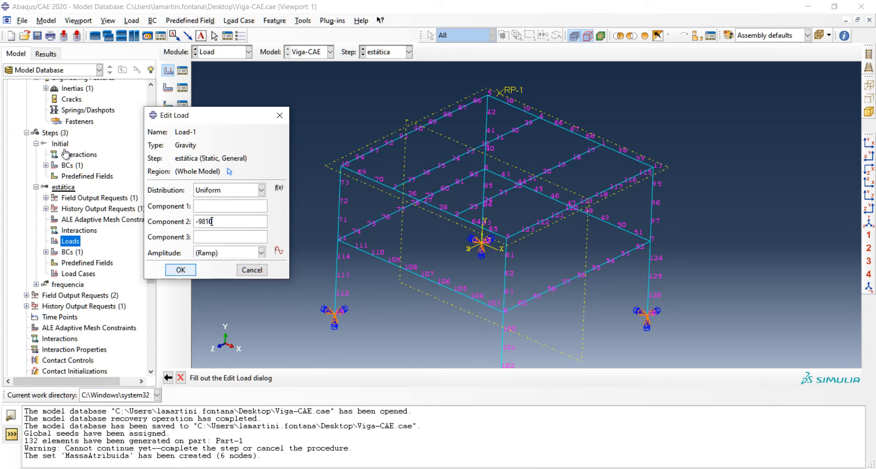
click(181, 270)
ctrl+alt+drag(500, 263, 504, 236)
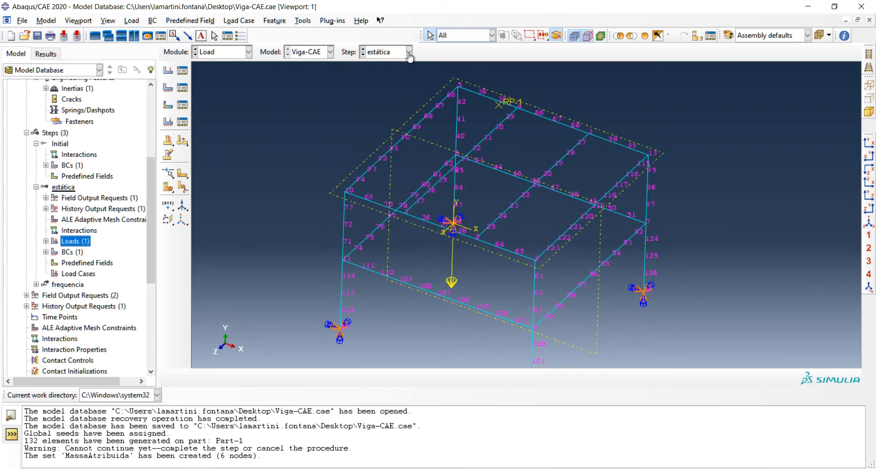
double_click(71, 242)
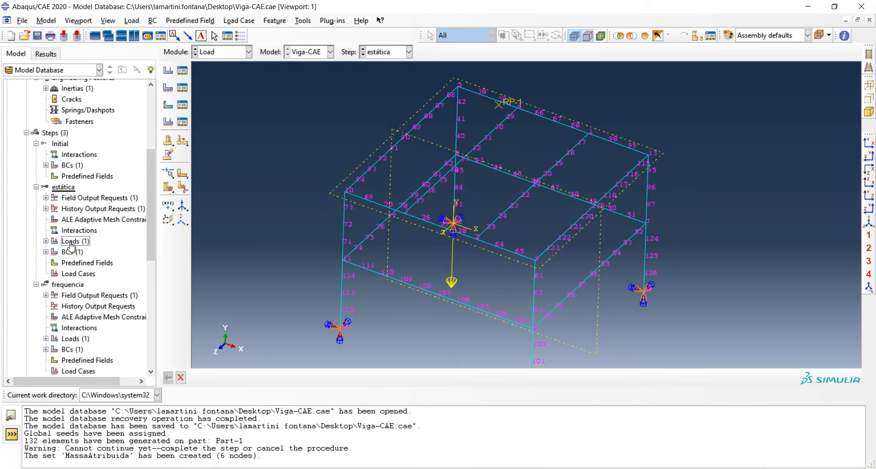
scroll(71, 246, down, 1)
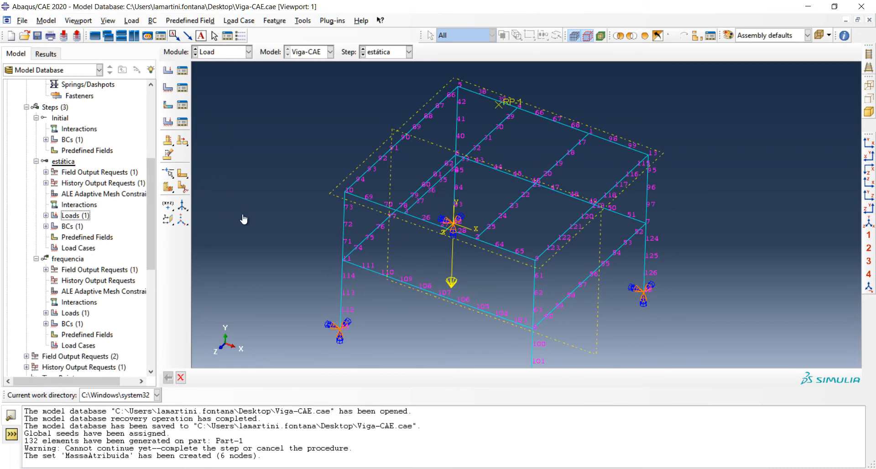
key(Left)
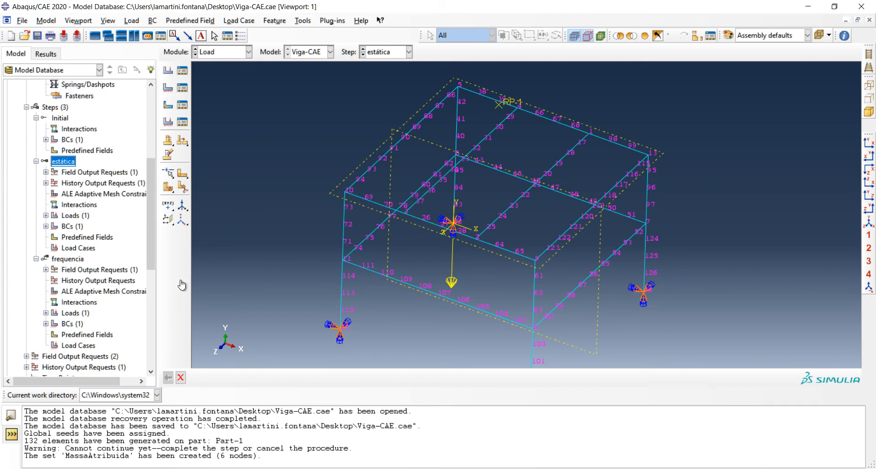
click(68, 259)
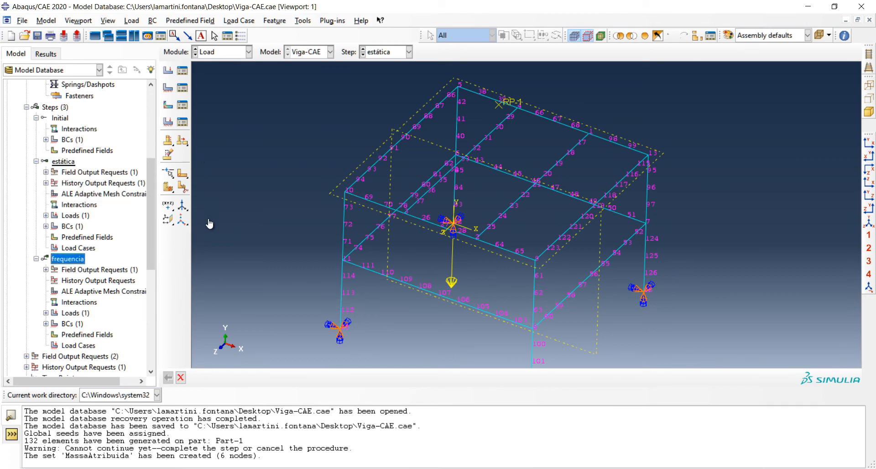
Create a full analysis job named Viga-JOB for the Viga-CAE model with the default submission settings
scroll(211, 228, down, 8)
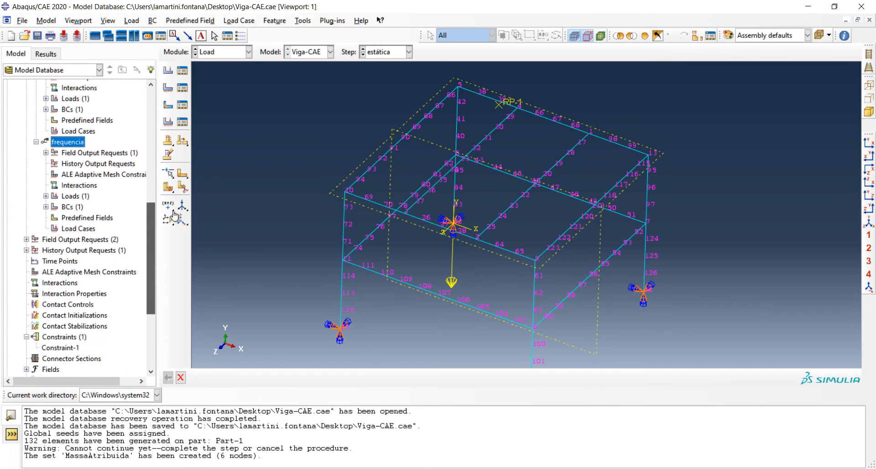
scroll(210, 228, down, 1)
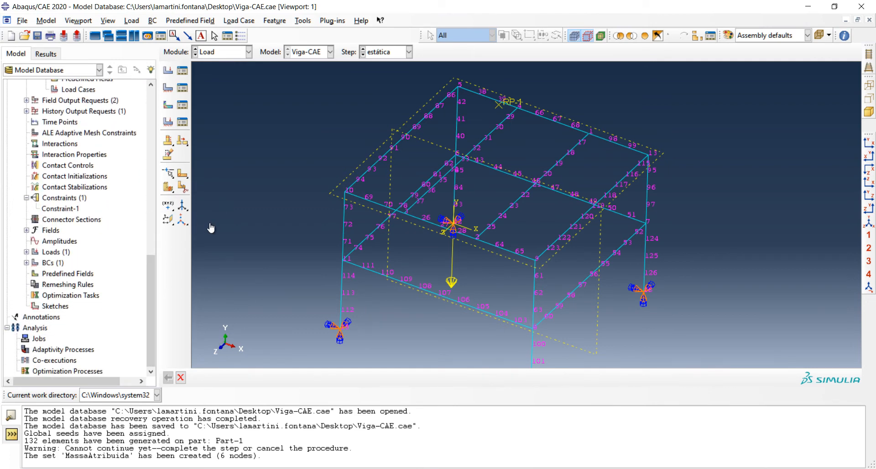
right_click(38, 339)
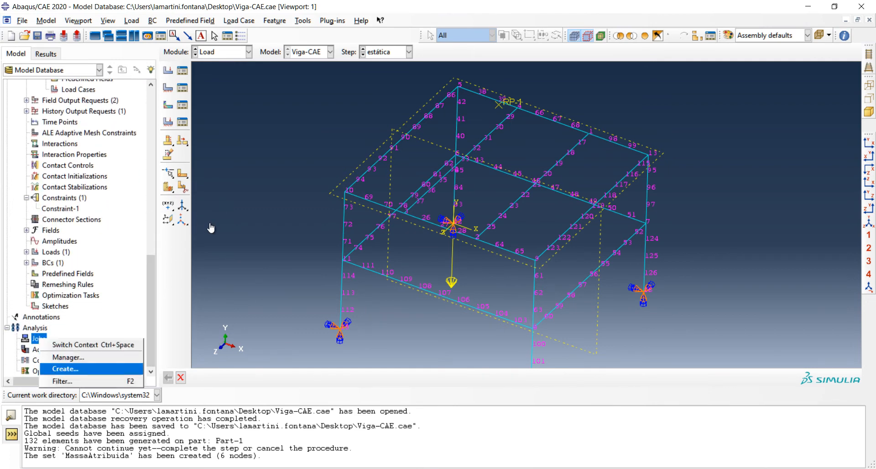
key(Return)
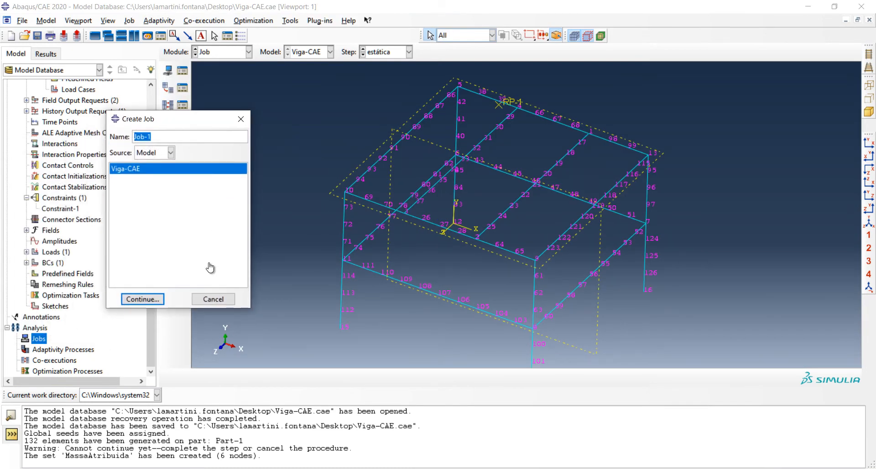
text(Viga-JOB)
click(143, 299)
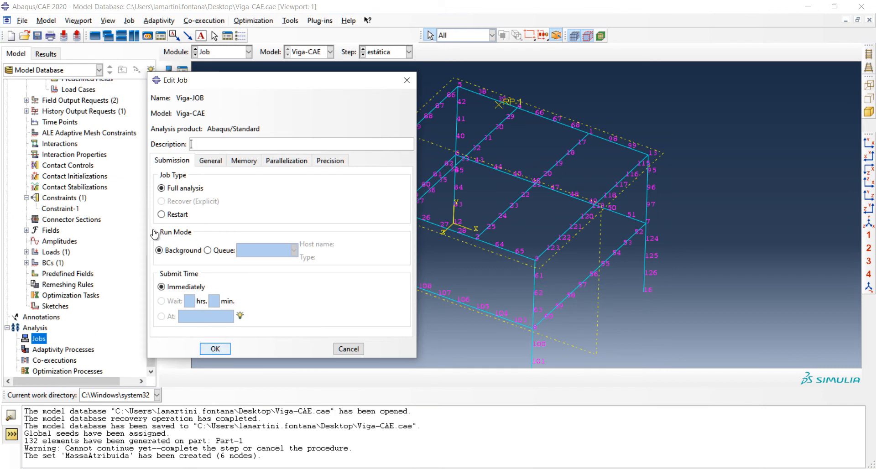
key(Return)
Submit the Viga-JOB job for analysis
key(Right)
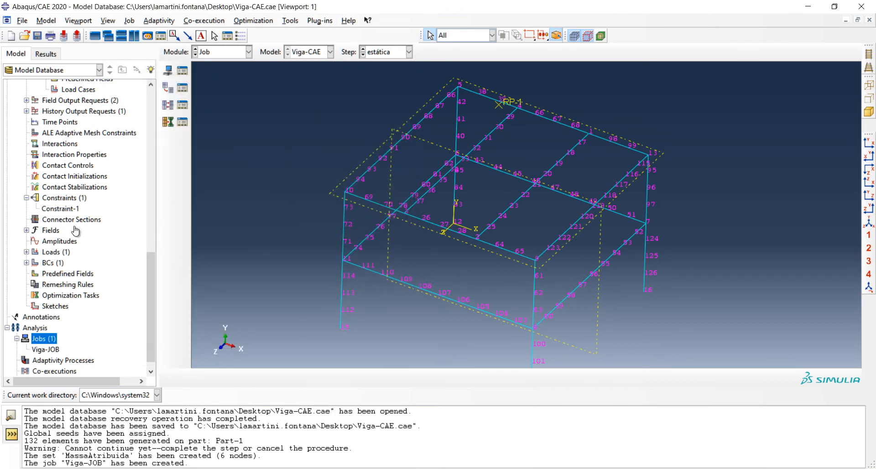
key(Down)
key(shift+F10)
key(Down)
key(Down)
key(Down)
key(Down)
key(Down)
key(Down)
key(Down)
key(Down)
key(Down)
key(Up)
key(Up)
key(Down)
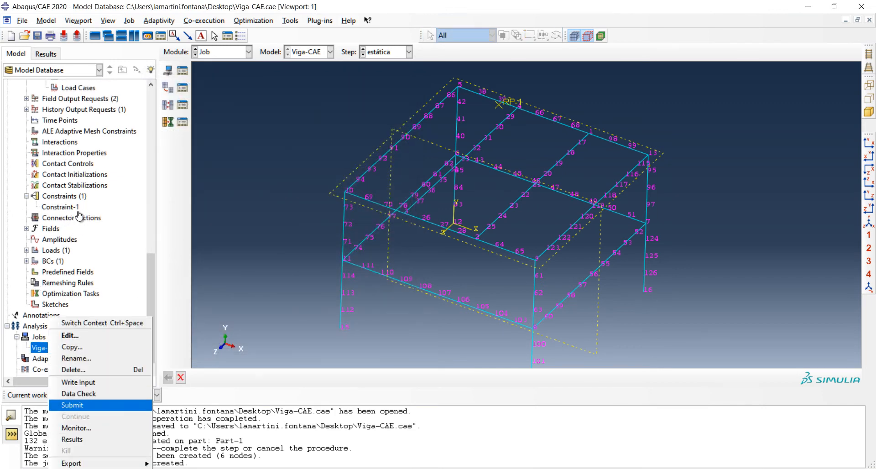
key(Return)
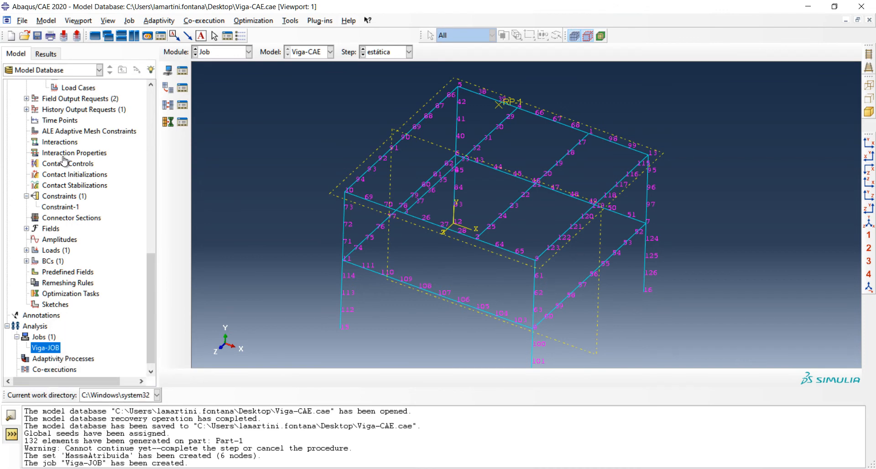
Open the Viga-JOB results and show the estática step's displacement magnitude contours on the deformed frame
ctrl+alt+drag(411, 228, 429, 248)
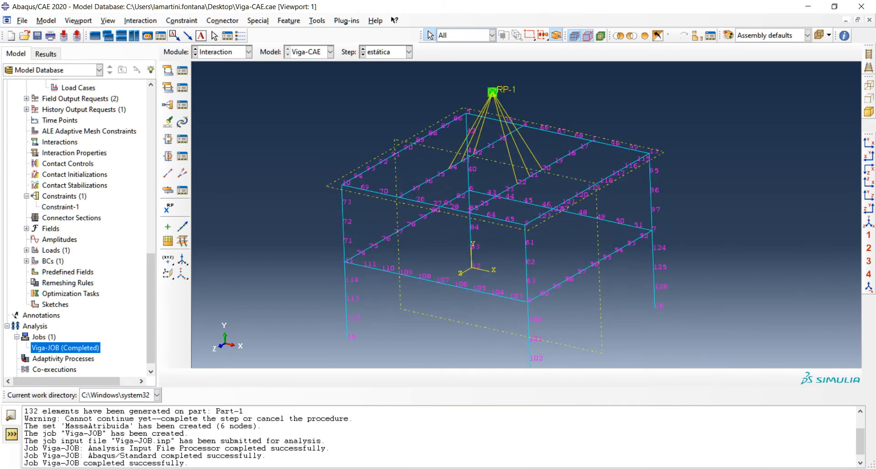
right_click(93, 349)
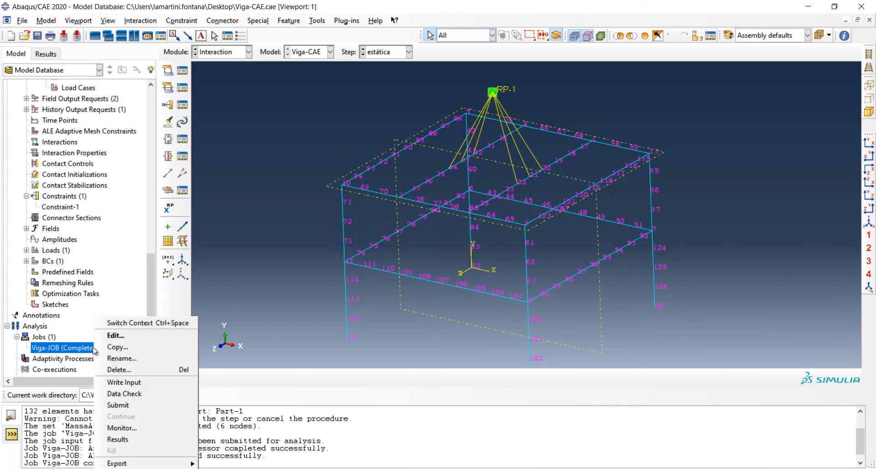
click(117, 438)
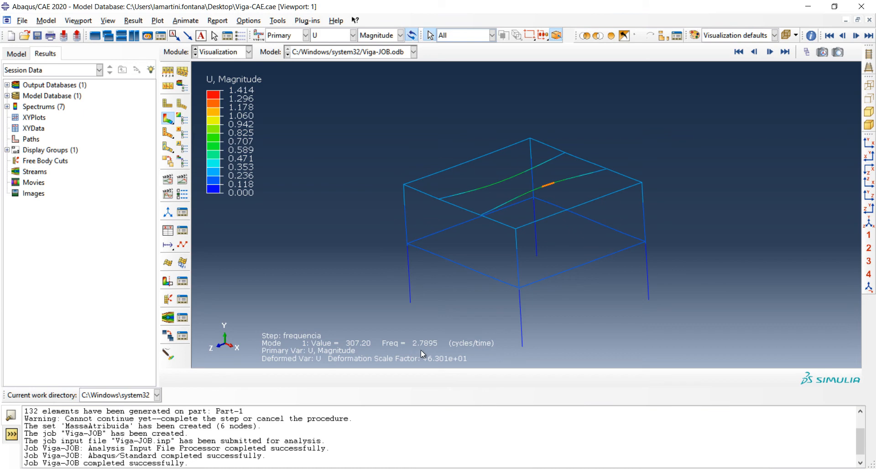
click(26, 118)
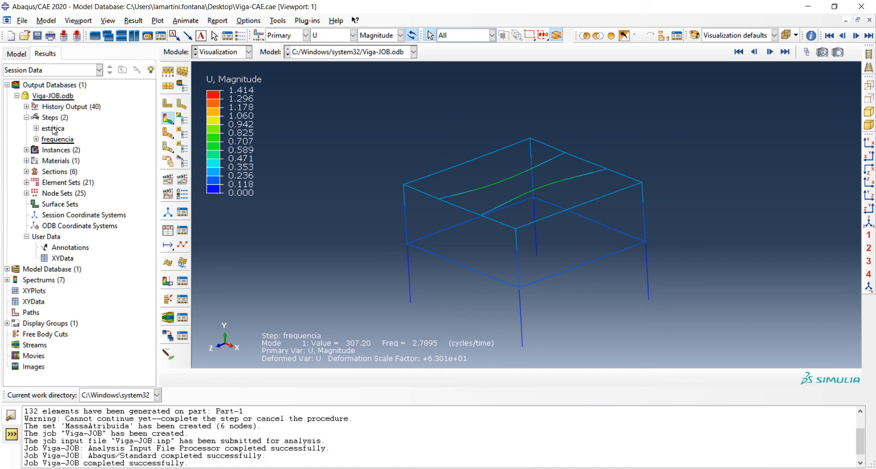
click(58, 130)
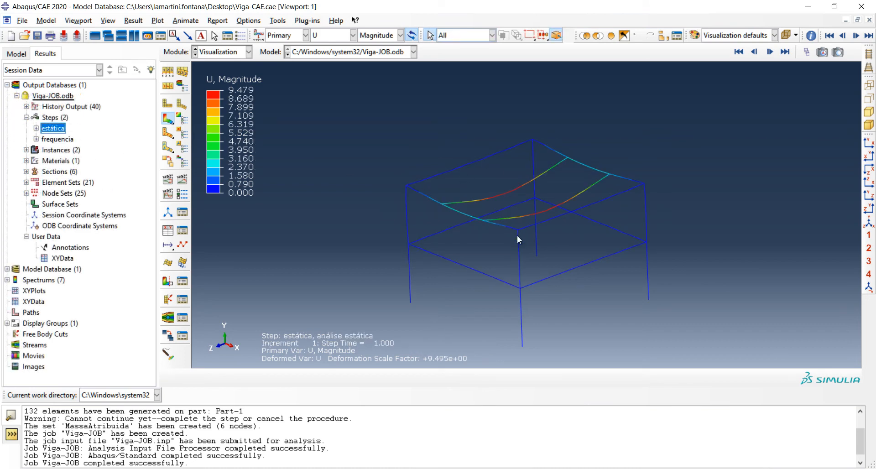
ctrl+alt+drag(519, 239, 483, 174)
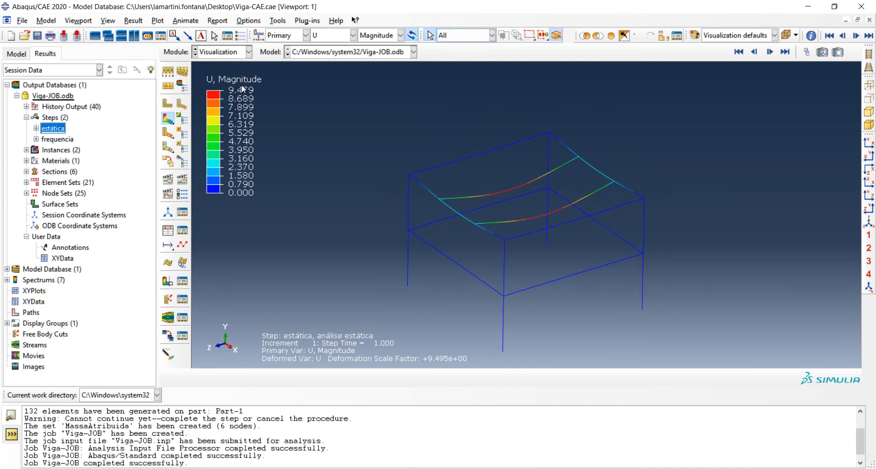
Switch the contour plot's primary variable to S, Mises for the estática step
click(333, 36)
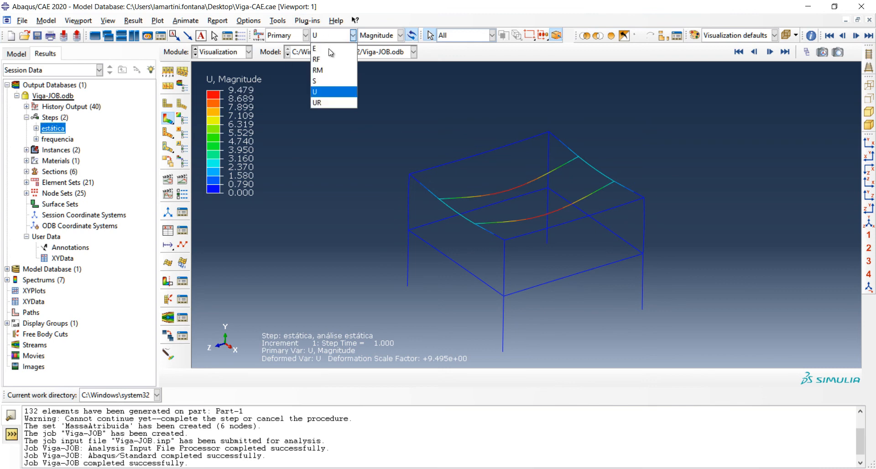
click(323, 86)
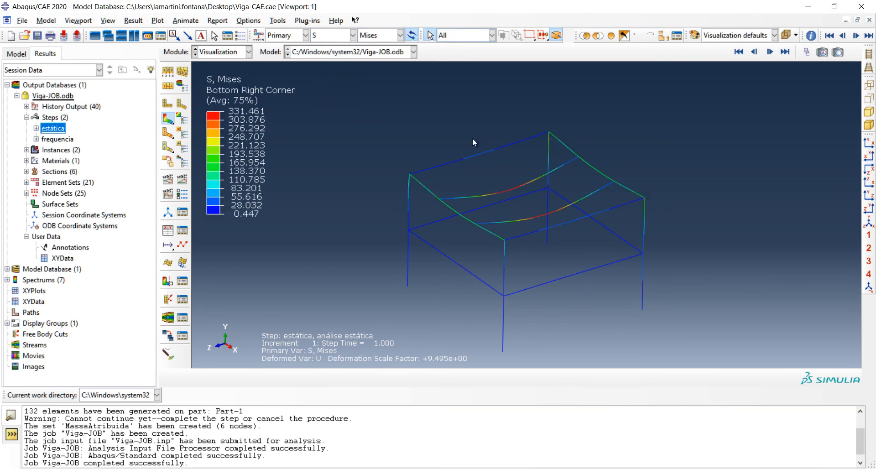
mouse_move(473, 142)
ctrl+alt+mouse_down()
mouse_move(464, 112)
mouse_move(470, 155)
ctrl+alt+mouse_up()
ctrl+alt+drag(544, 177, 543, 177)
drag(426, 209, 425, 209)
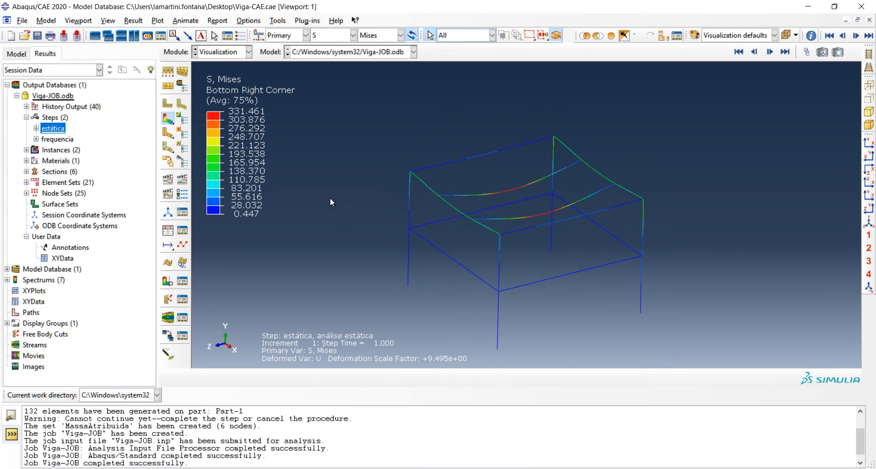
Create a second viewport and tile both viewports side by side, with the frame enlarged in each
click(96, 36)
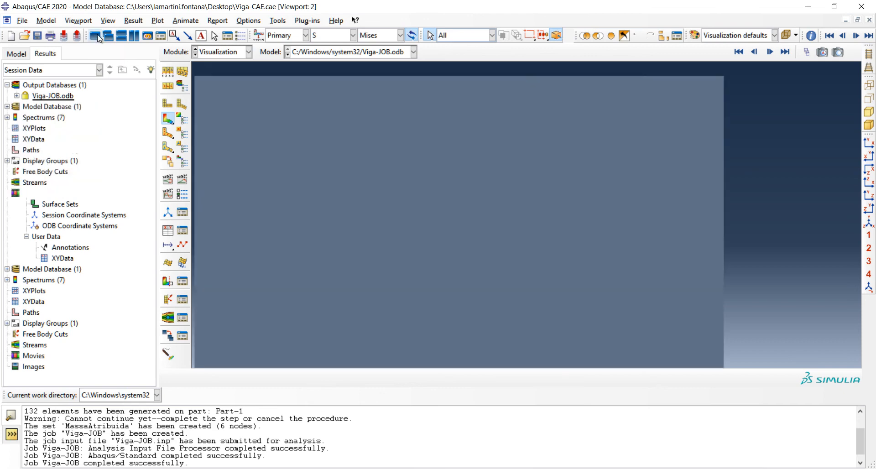
click(133, 35)
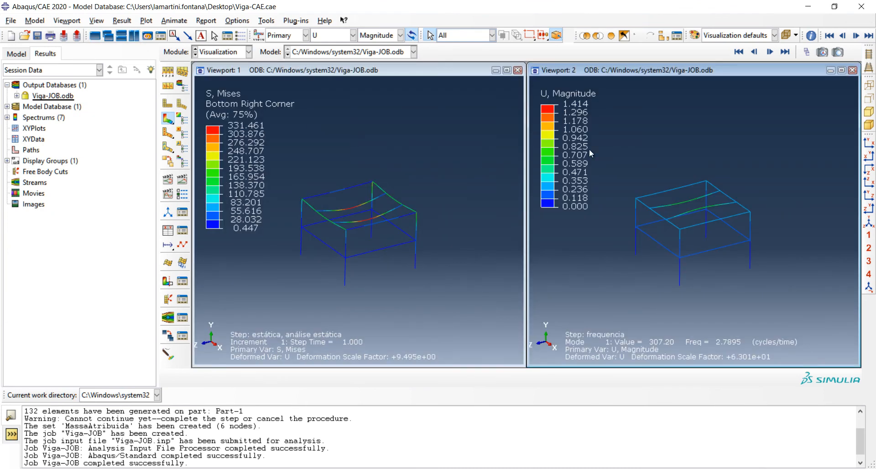
ctrl+alt+drag(330, 240, 406, 228)
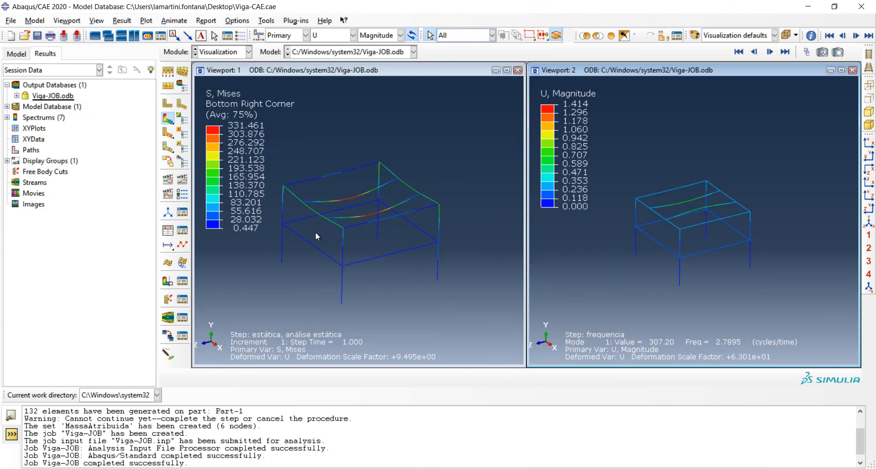
scroll(316, 233, down, 2)
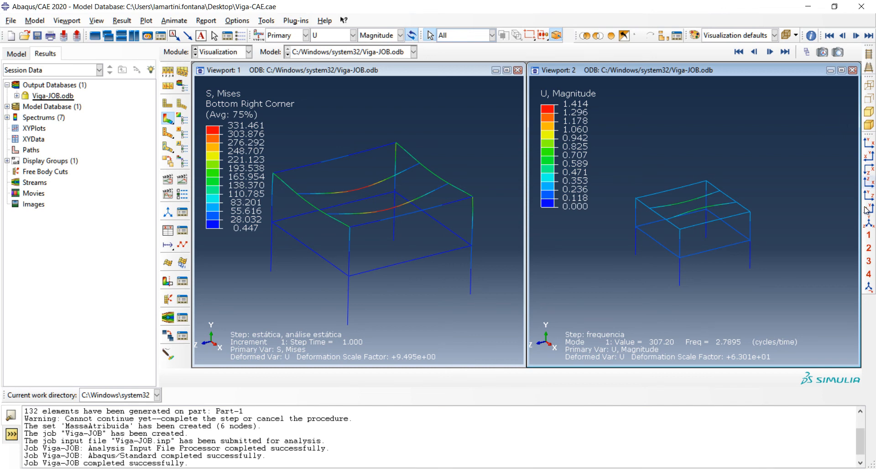
scroll(734, 210, down, 2)
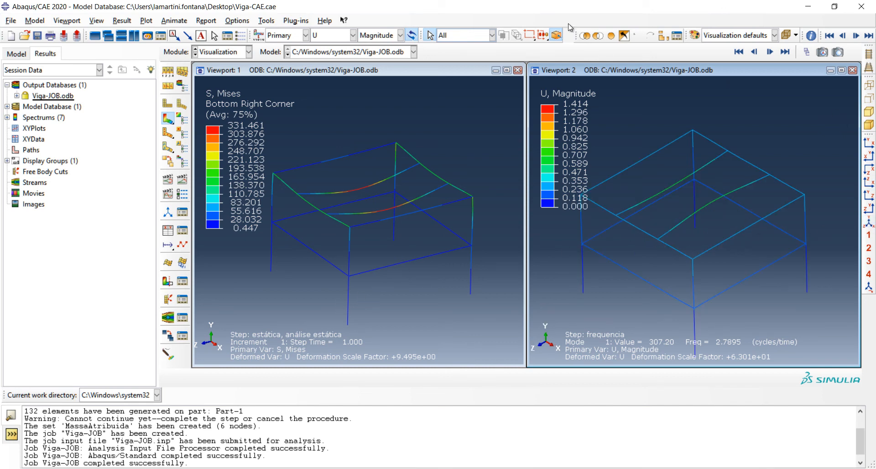
Set Viewport 1 to the isometric view and link both viewports so their views move together
click(427, 74)
click(869, 223)
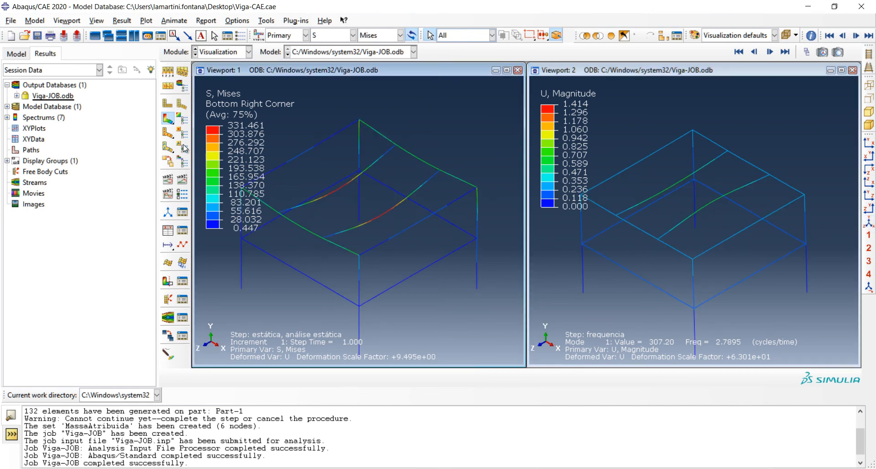
click(147, 35)
scroll(329, 209, up, 3)
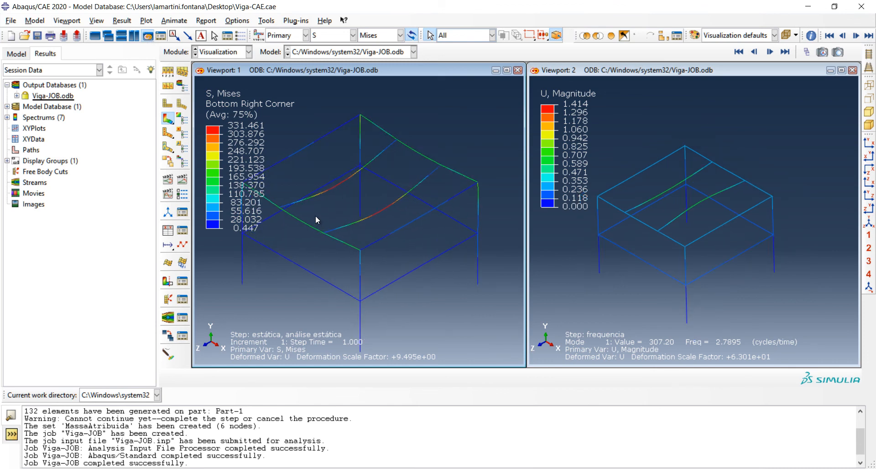
scroll(324, 224, down, 2)
ctrl+alt+middle_drag(326, 223, 362, 206)
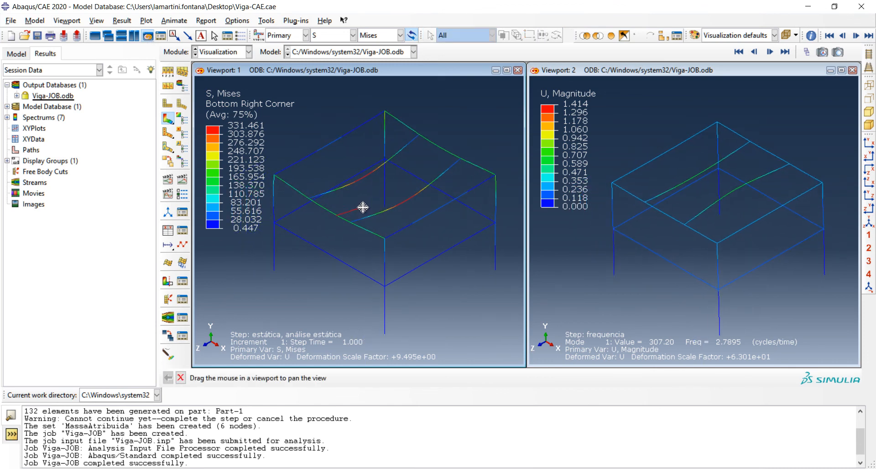
Activate the frequencia step's results in Viewport 2 and centre the frame in both linked viewports
click(633, 72)
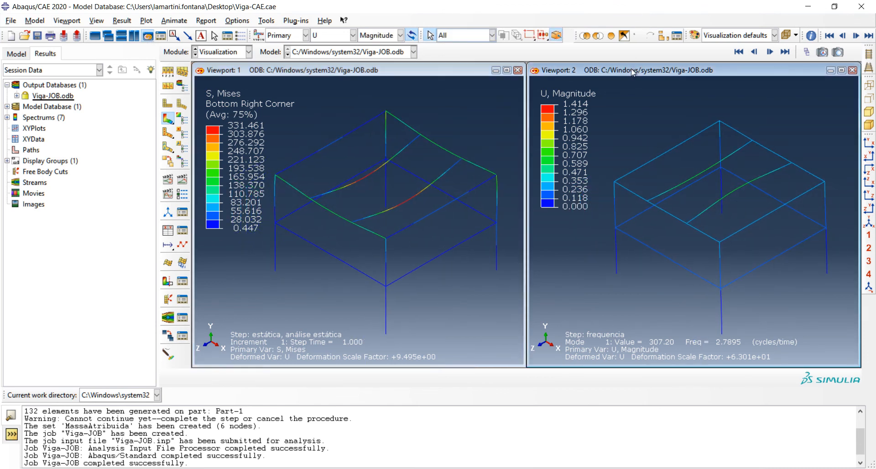
click(16, 96)
click(27, 117)
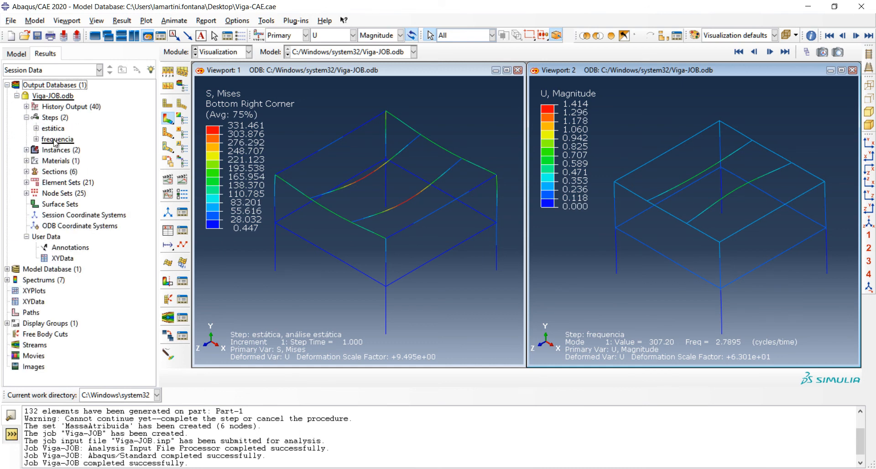
click(57, 139)
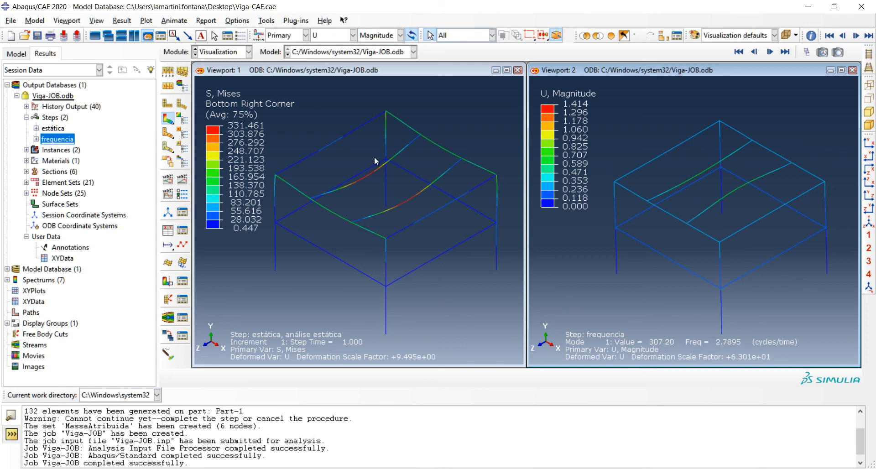
ctrl+alt+middle_drag(340, 221, 359, 209)
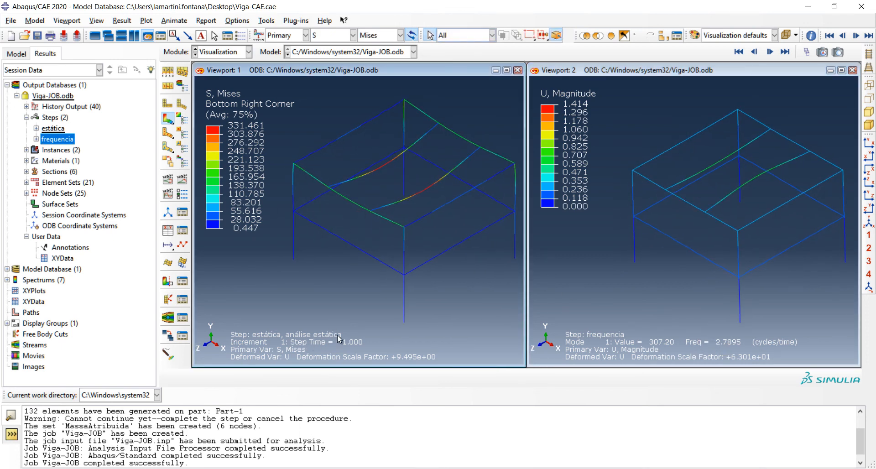
ctrl+alt+middle_drag(428, 200, 418, 202)
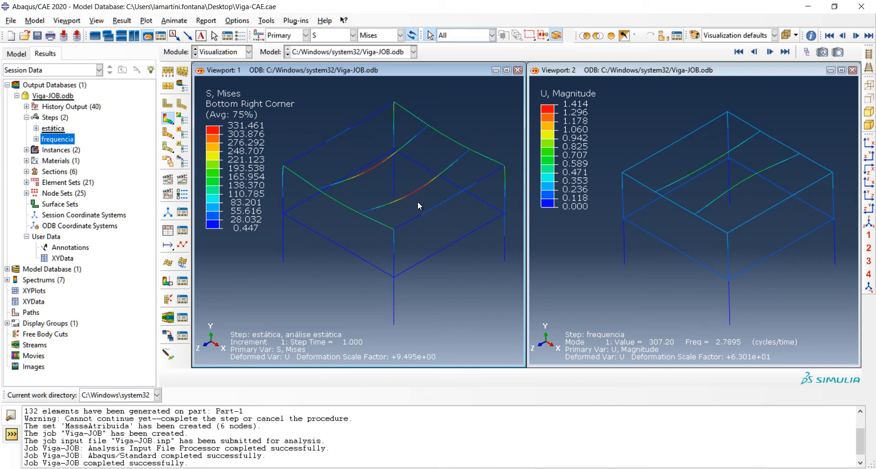